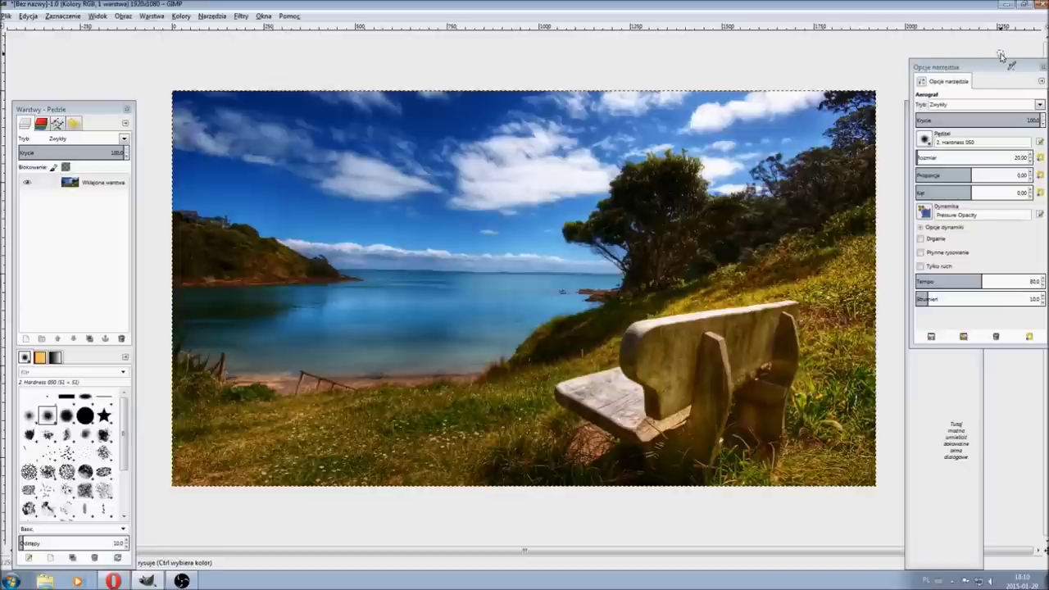
Uncover the Toolbox, draw a wide Text box over the upper photo and type 'ZNAK WODNY'
{"action": "left_click_drag", "start_coordinate": [986, 68], "coordinate": [1035, 72]}
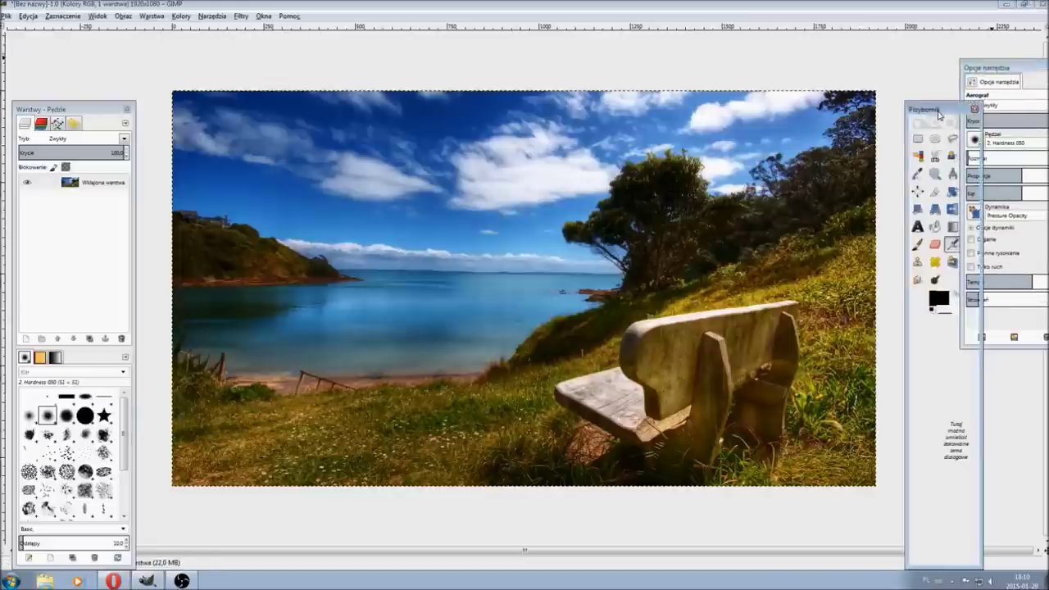
{"action": "left_click_drag", "start_coordinate": [939, 112], "coordinate": [927, 85]}
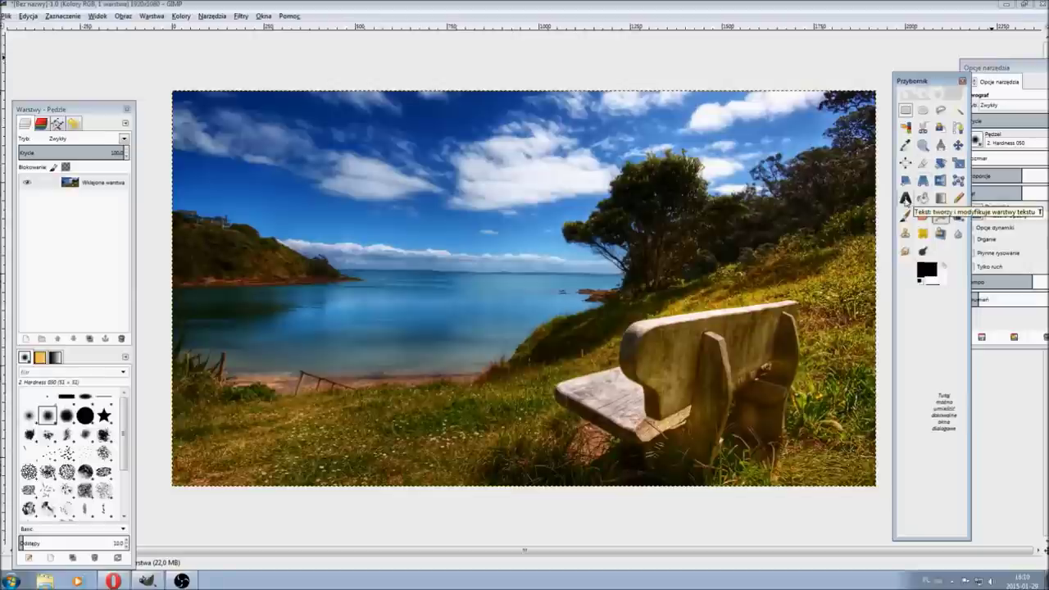
{"action": "left_click", "coordinate": [904, 199]}
{"action": "left_click_drag", "start_coordinate": [175, 161], "coordinate": [836, 287]}
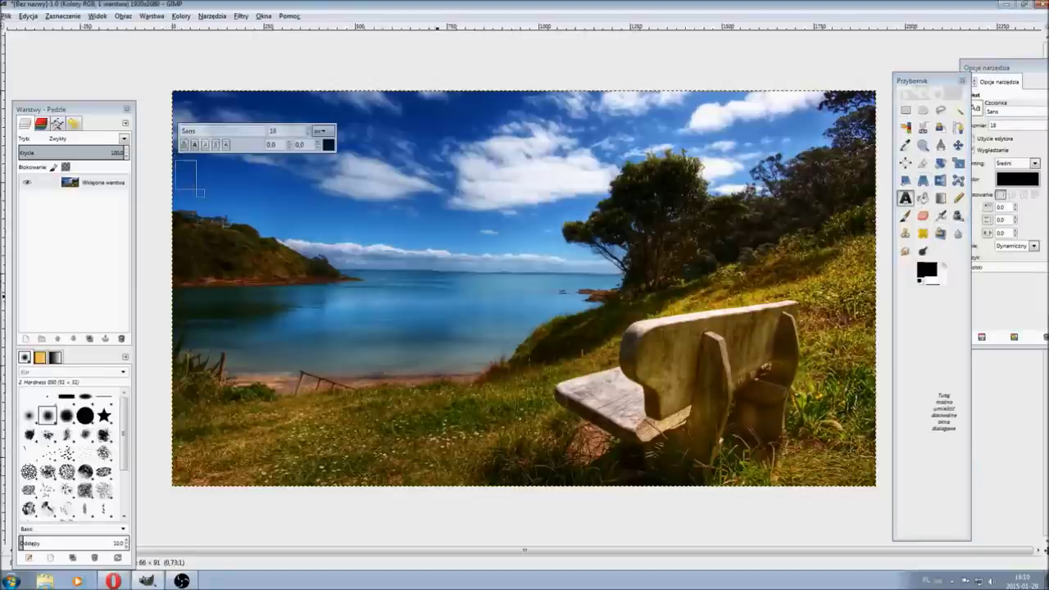
{"action": "left_click_drag", "start_coordinate": [836, 287], "coordinate": [867, 275]}
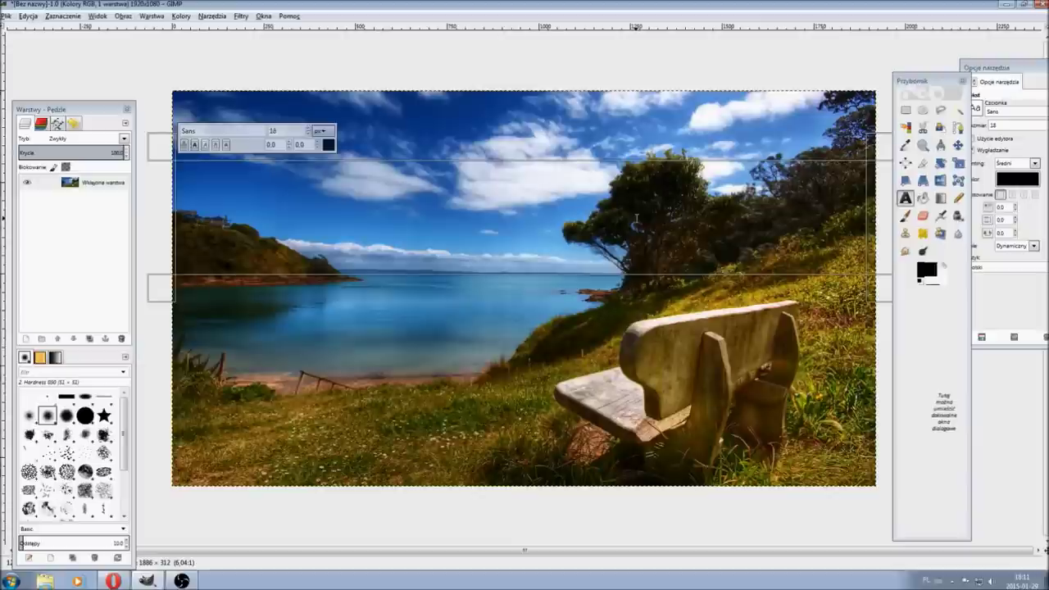
{"action": "type", "text": "ZNAK WODNY"}
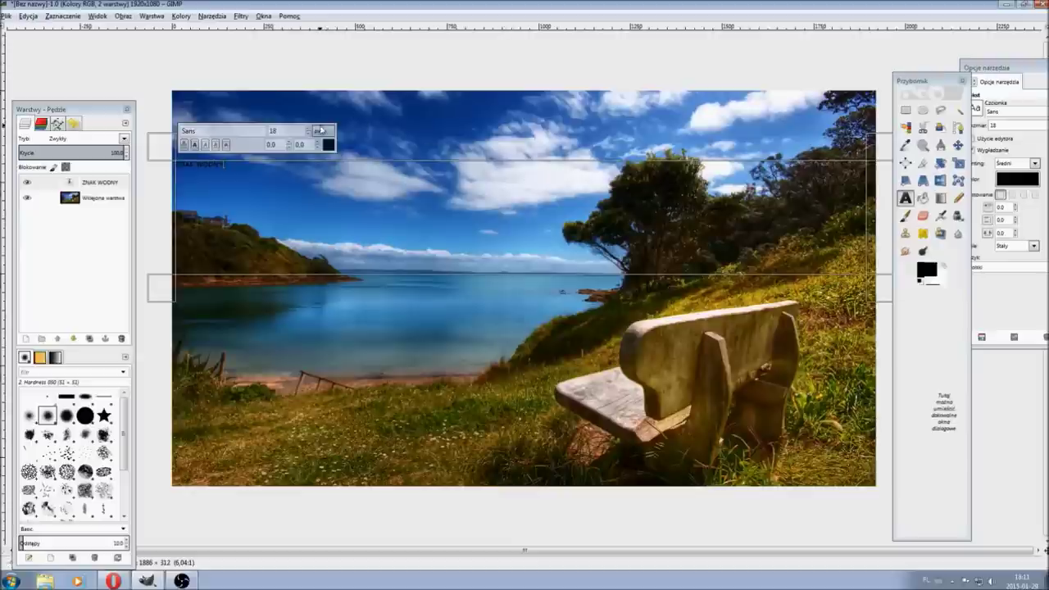
Select all the text and scroll its font size upward, then deselect to preview
{"action": "key", "text": "ctrl+a"}
{"action": "scroll", "coordinate": [307, 131], "scroll_direction": "up", "scroll_amount": 3}
{"action": "scroll", "coordinate": [308, 131], "scroll_direction": "up", "scroll_amount": 5}
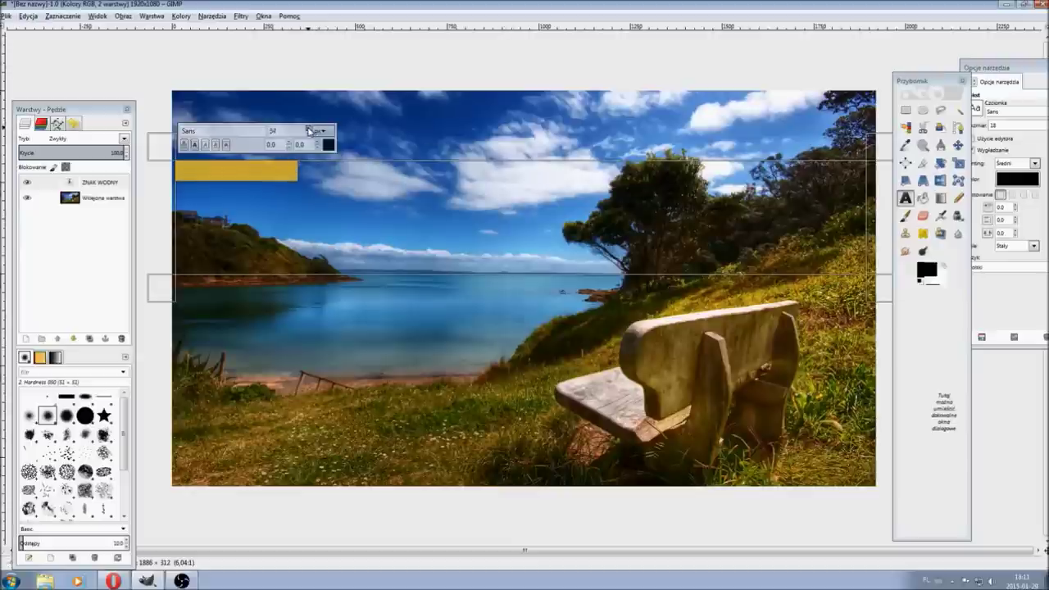
{"action": "scroll", "coordinate": [308, 131], "scroll_direction": "up", "scroll_amount": 10}
{"action": "scroll", "coordinate": [307, 131], "scroll_direction": "up", "scroll_amount": 3}
{"action": "scroll", "coordinate": [307, 132], "scroll_direction": "up", "scroll_amount": 5}
{"action": "scroll", "coordinate": [307, 131], "scroll_direction": "up", "scroll_amount": 2}
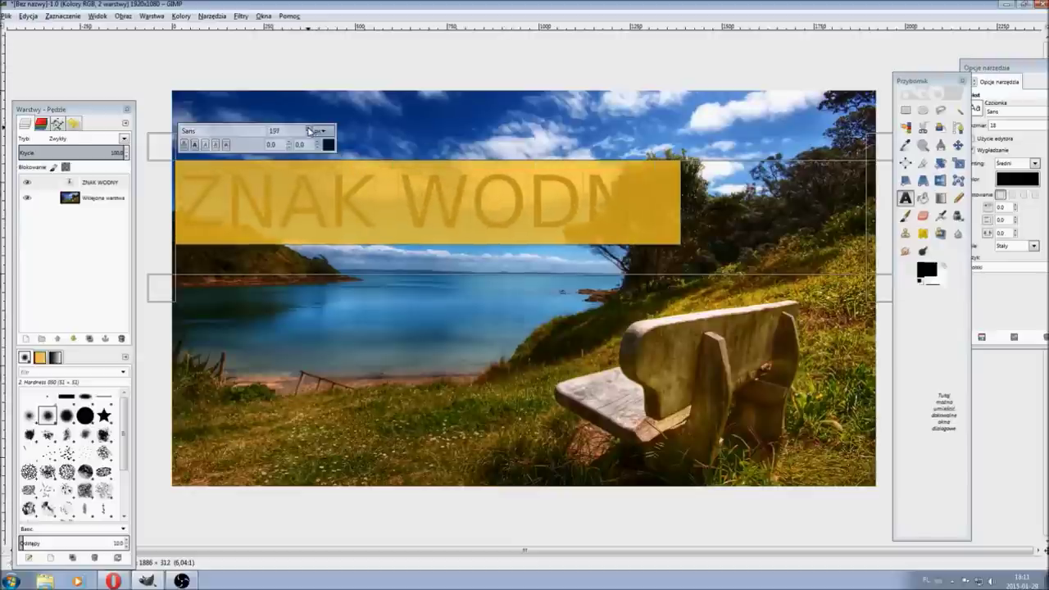
{"action": "scroll", "coordinate": [308, 132], "scroll_direction": "up", "scroll_amount": 1}
{"action": "scroll", "coordinate": [308, 131], "scroll_direction": "up", "scroll_amount": 4}
{"action": "scroll", "coordinate": [308, 131], "scroll_direction": "up", "scroll_amount": 1}
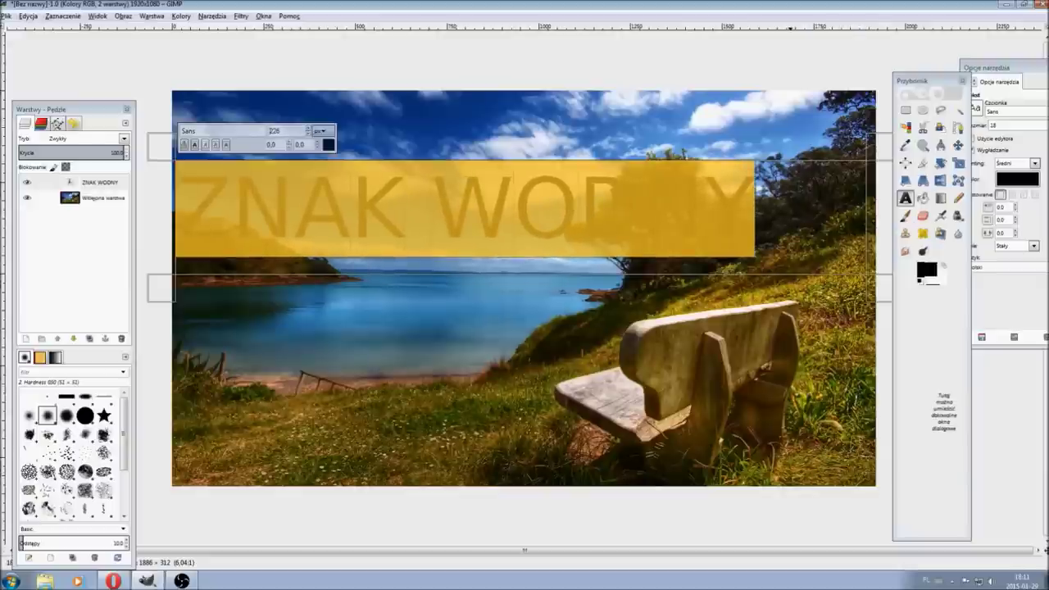
{"action": "left_click", "coordinate": [791, 240]}
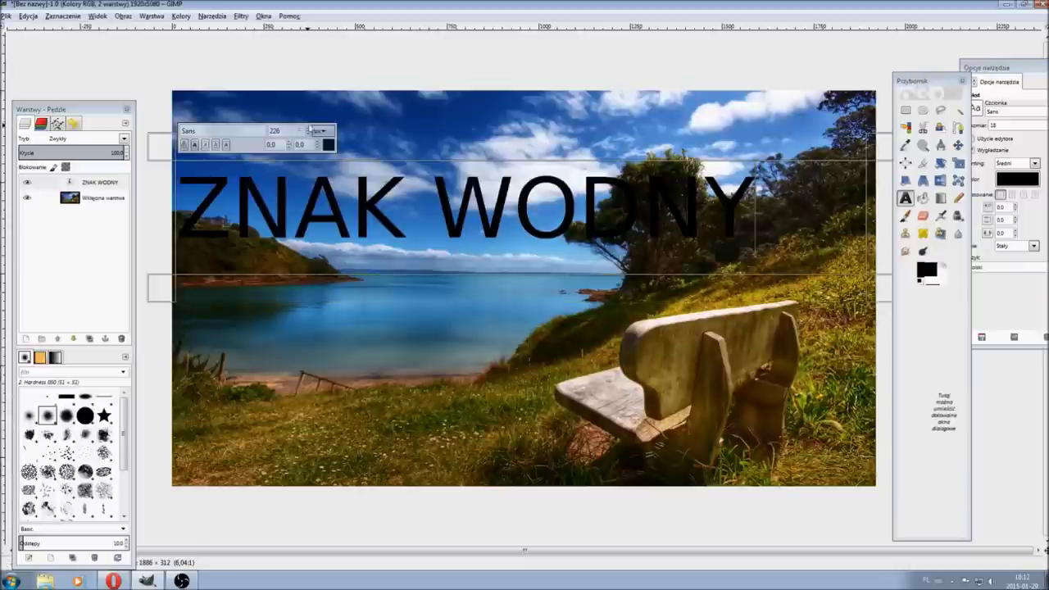
Reselect the text and raise its font size to 250, checking the result
{"action": "key", "text": "ctrl+a"}
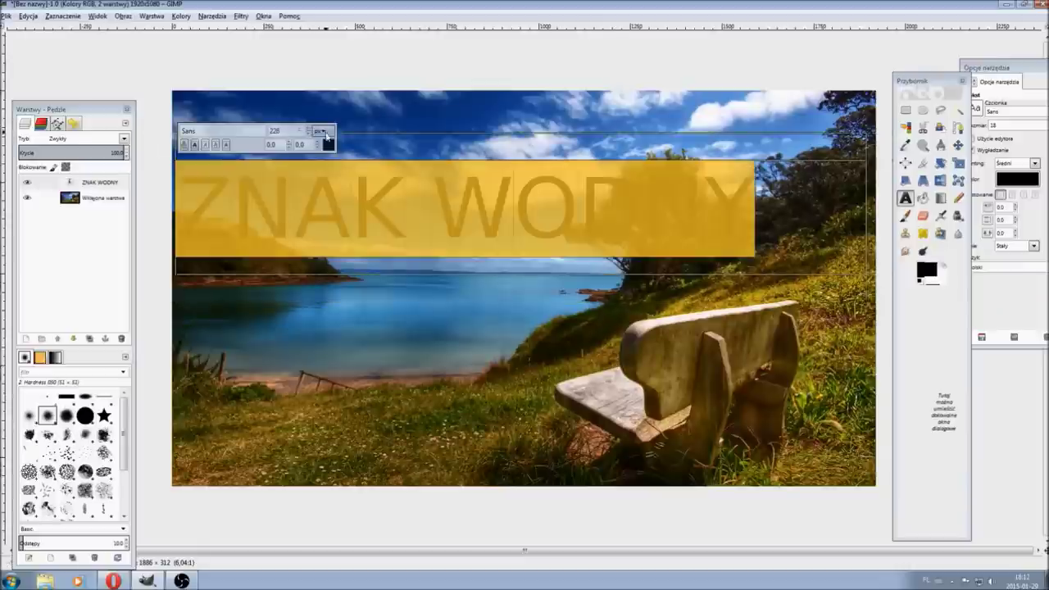
{"action": "left_click", "coordinate": [314, 128]}
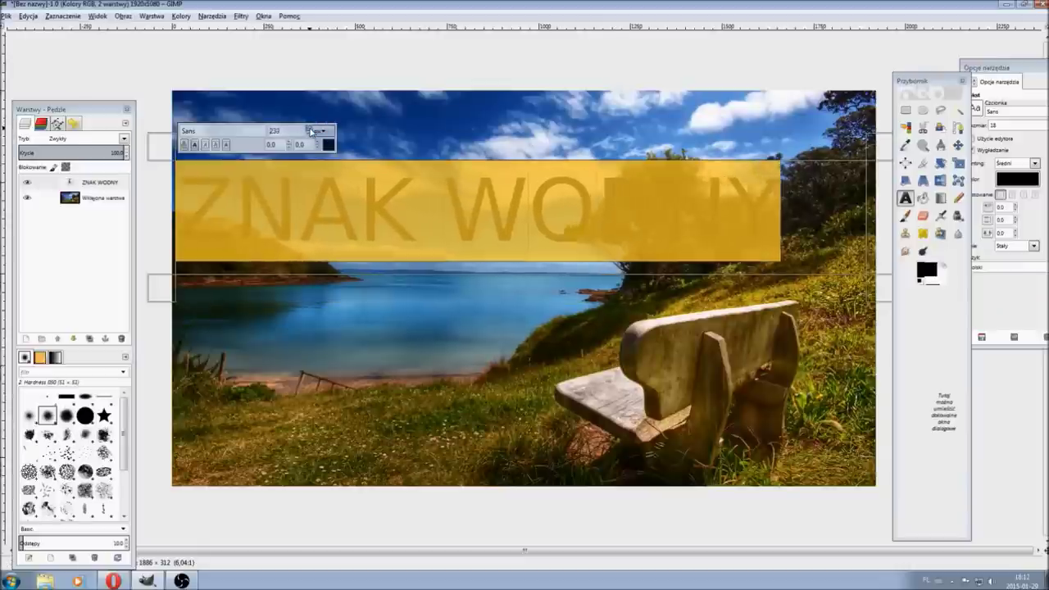
{"action": "left_click", "coordinate": [310, 129]}
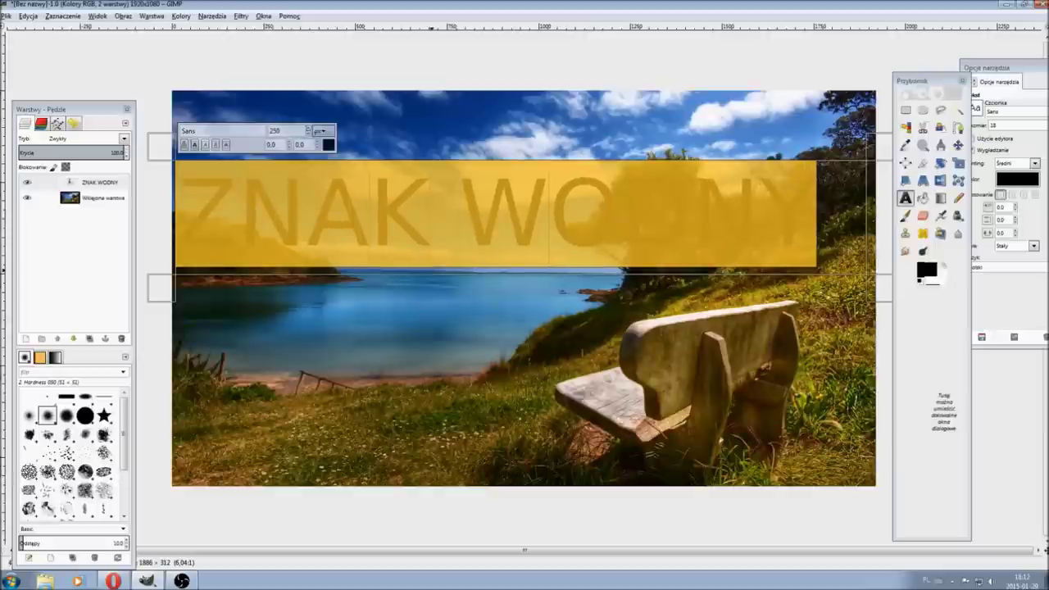
{"action": "left_click", "coordinate": [807, 256]}
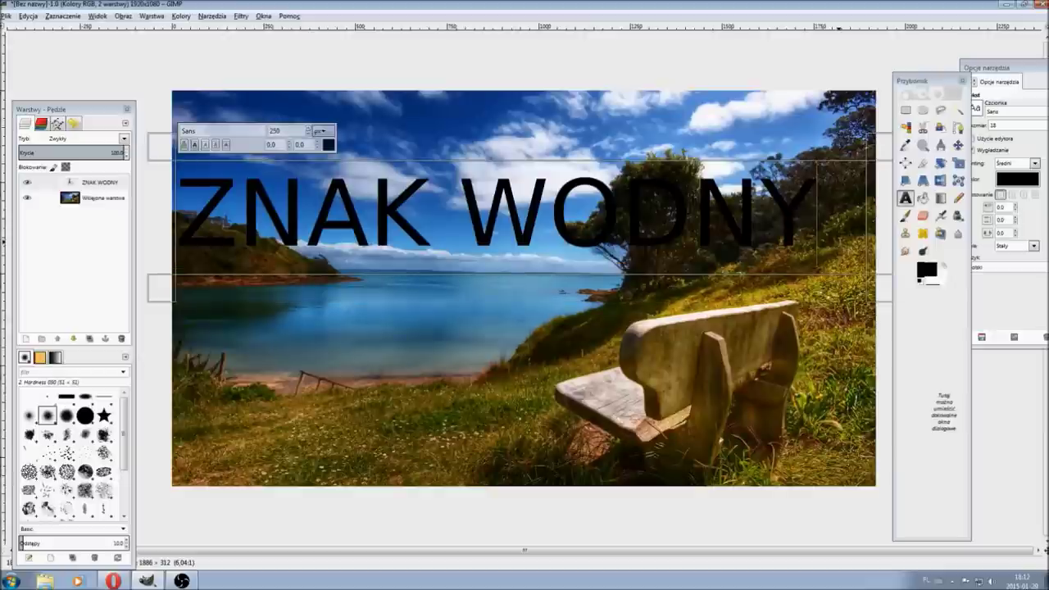
{"action": "key", "text": "ctrl+a"}
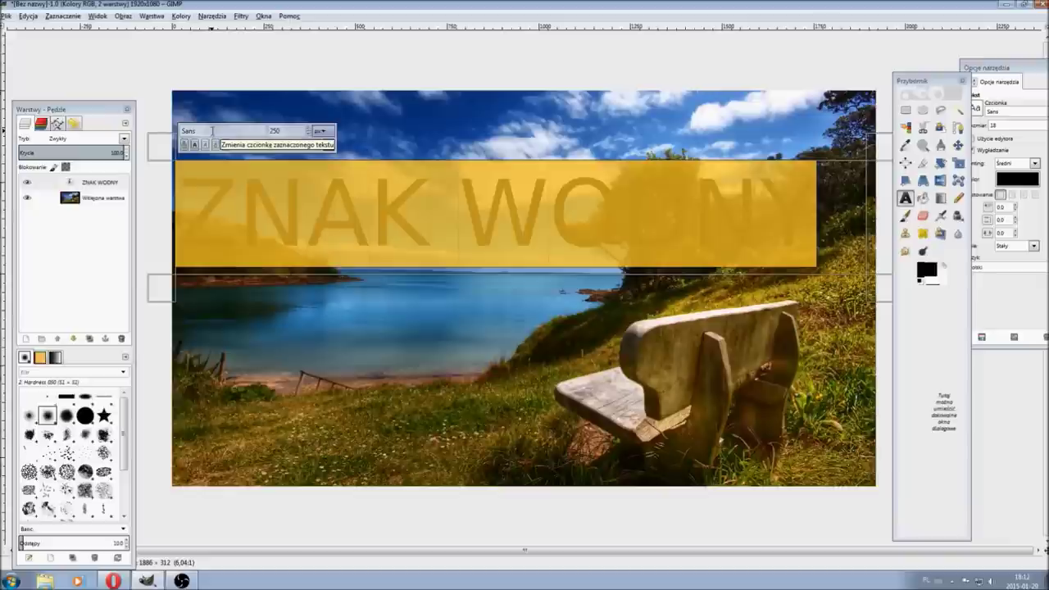
Set the selected text's colour to white in the Kolor tekstu dialog
{"action": "left_click", "coordinate": [1005, 109]}
{"action": "left_click_drag", "start_coordinate": [998, 69], "coordinate": [834, 71]}
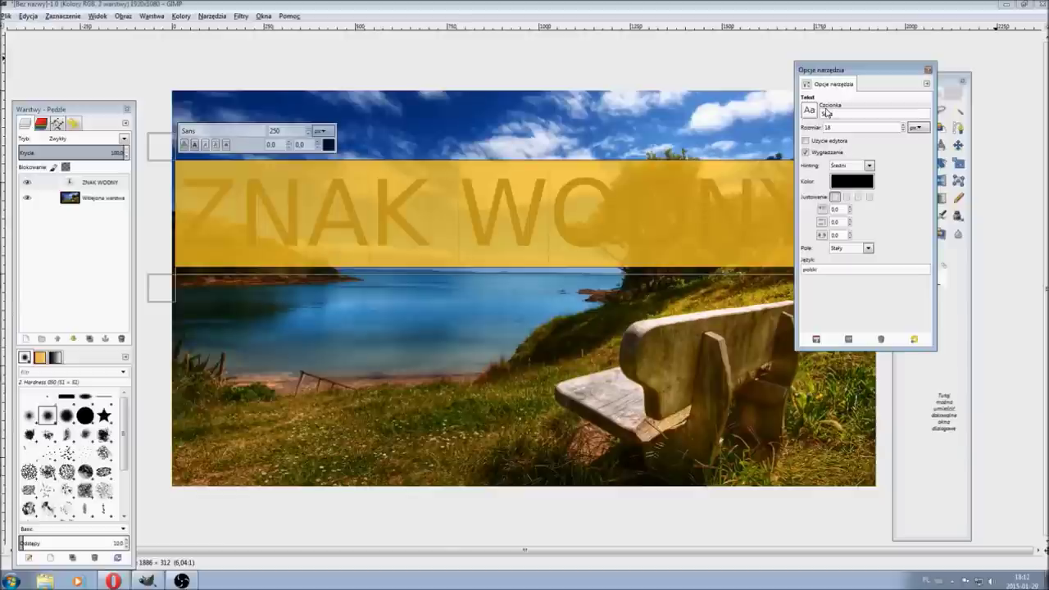
{"action": "left_click", "coordinate": [852, 184]}
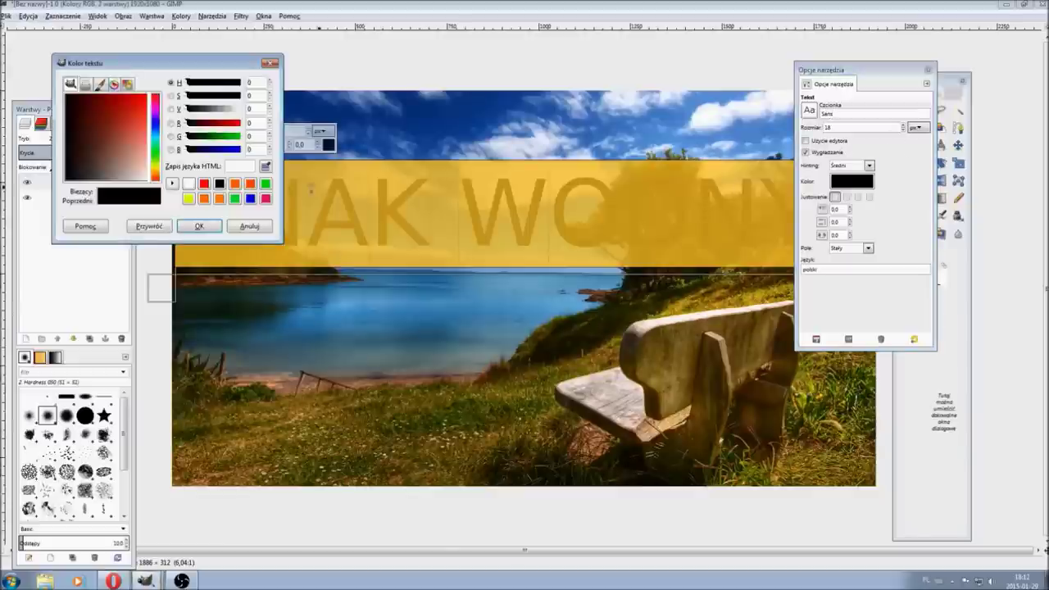
{"action": "left_click", "coordinate": [189, 185]}
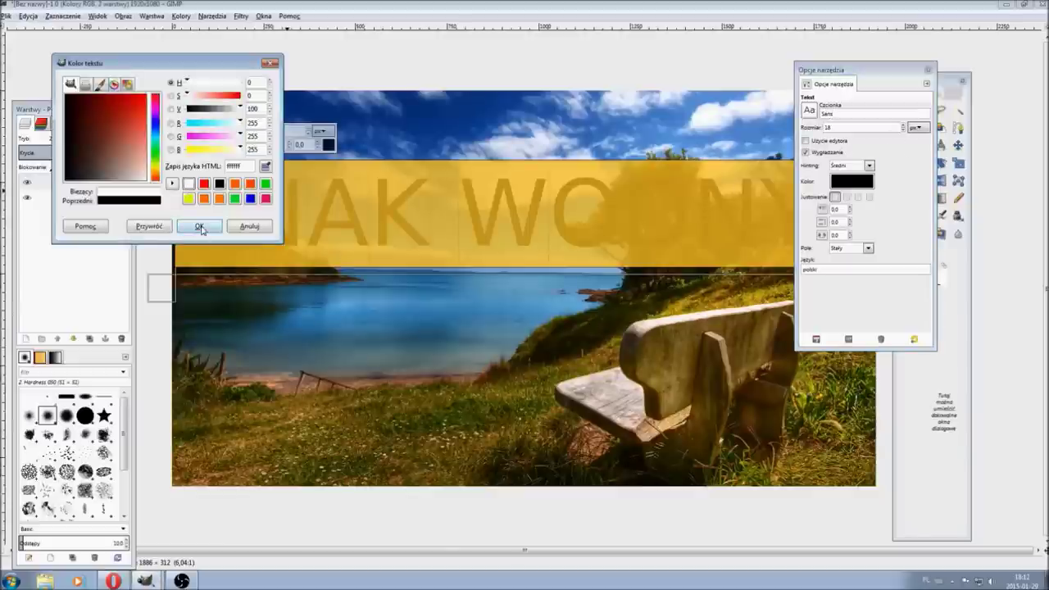
{"action": "left_click", "coordinate": [199, 226]}
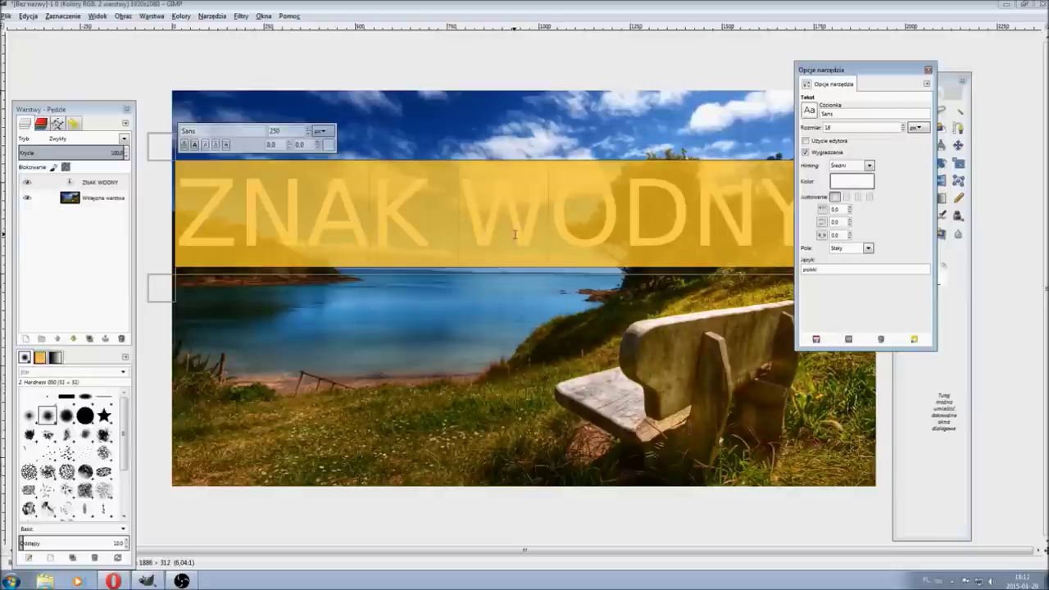
{"action": "left_click", "coordinate": [516, 235]}
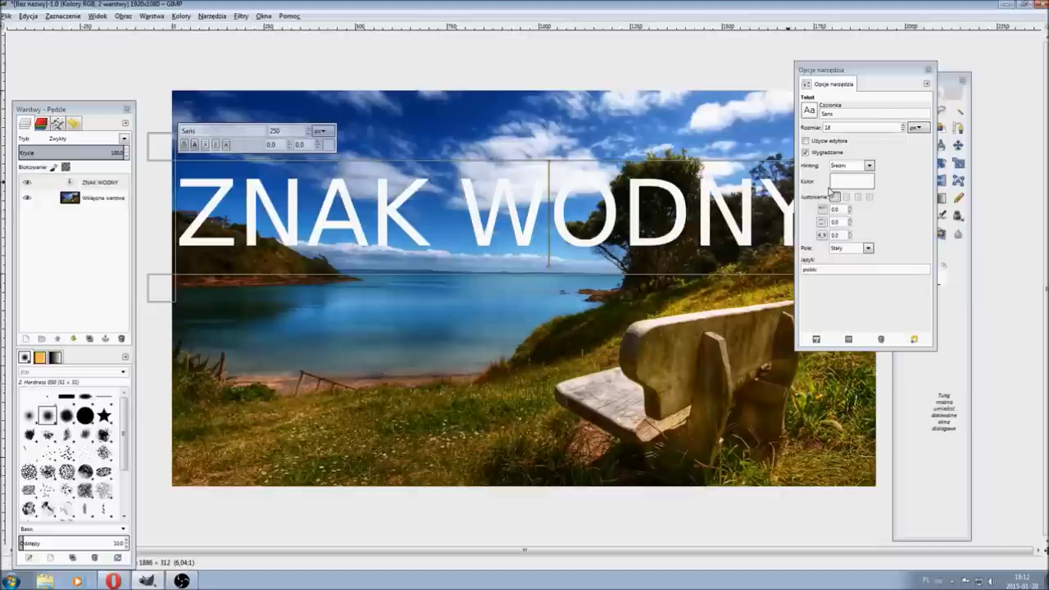
Center-justify the text and drag the layer down over the sea in the photo's middle
{"action": "left_click_drag", "start_coordinate": [866, 75], "coordinate": [974, 71]}
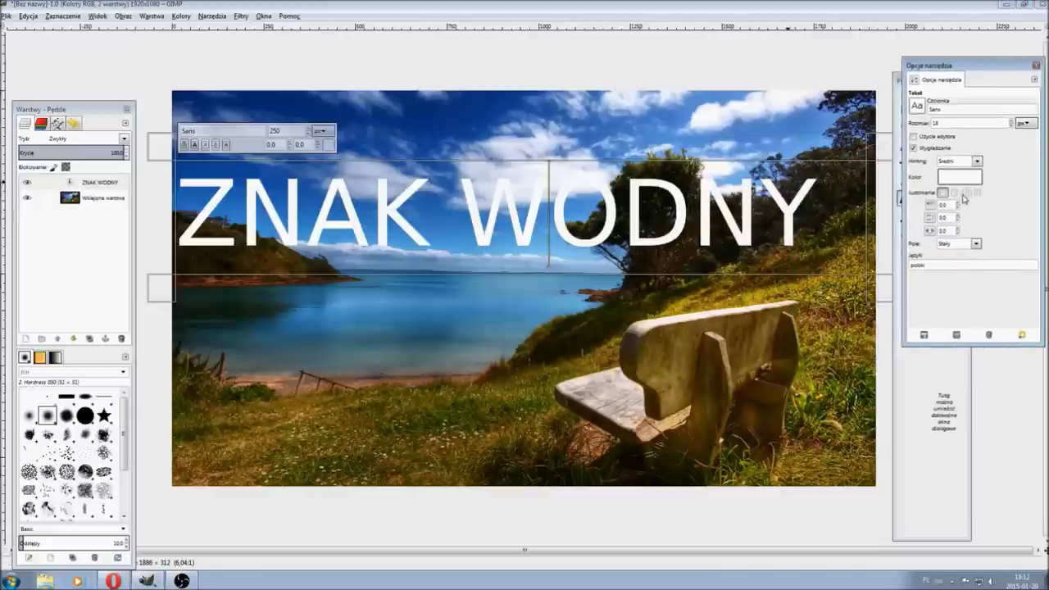
{"action": "left_click", "coordinate": [965, 193]}
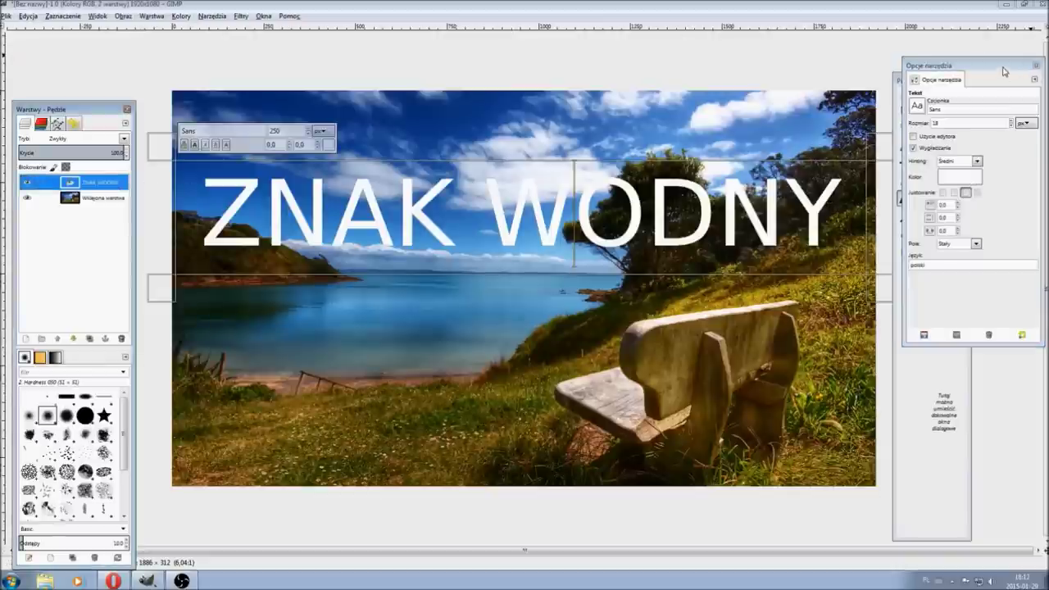
{"action": "left_click_drag", "start_coordinate": [1005, 71], "coordinate": [1034, 333]}
{"action": "left_click", "coordinate": [956, 145]}
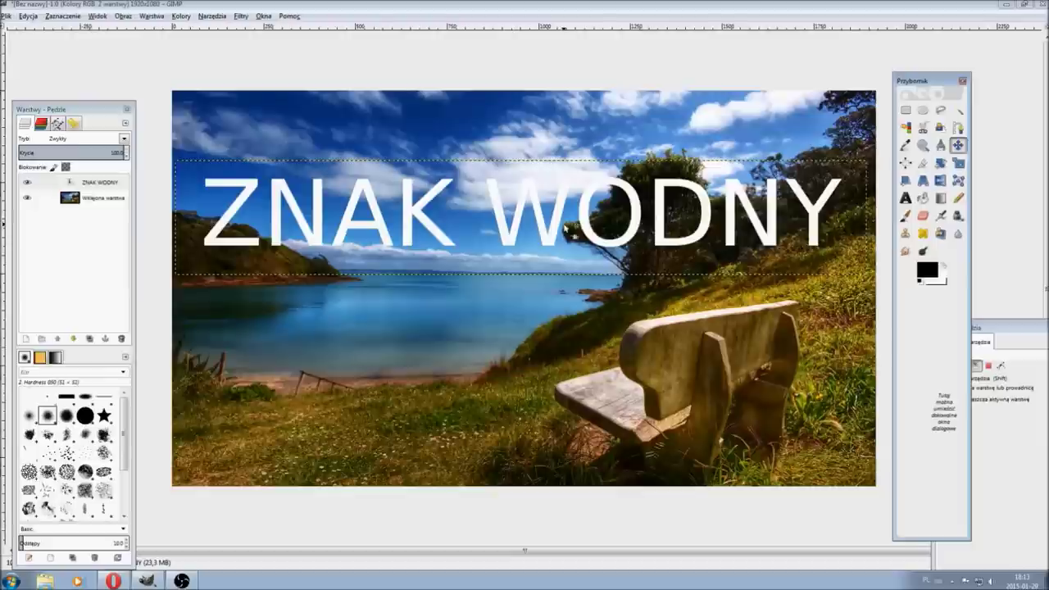
{"action": "left_click_drag", "start_coordinate": [553, 222], "coordinate": [554, 295]}
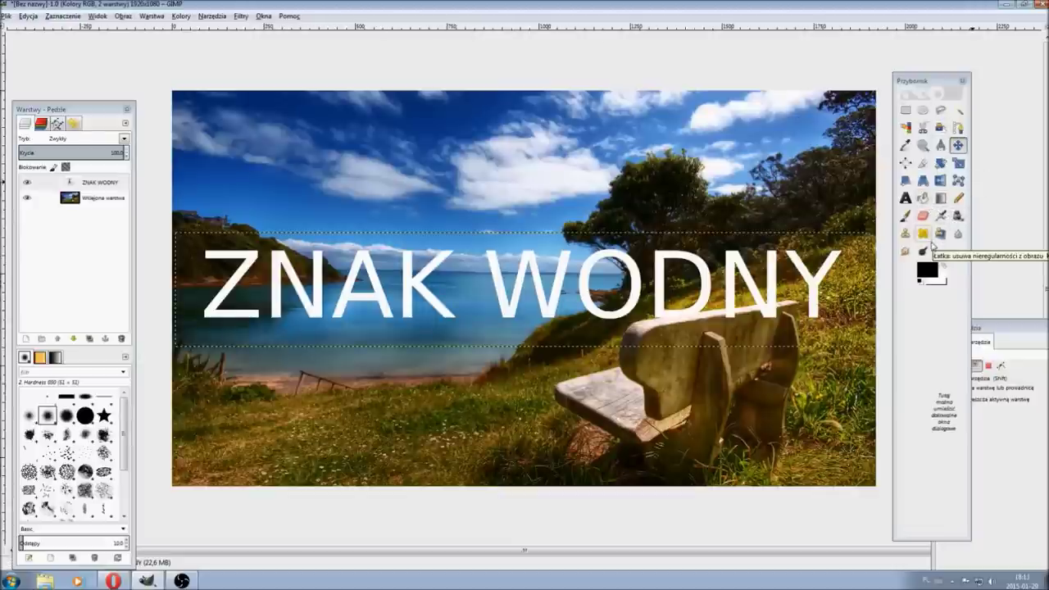
Rotate the ZNAK WODNY text layer by -20.80 degrees so it rises diagonally
{"action": "left_click", "coordinate": [940, 164]}
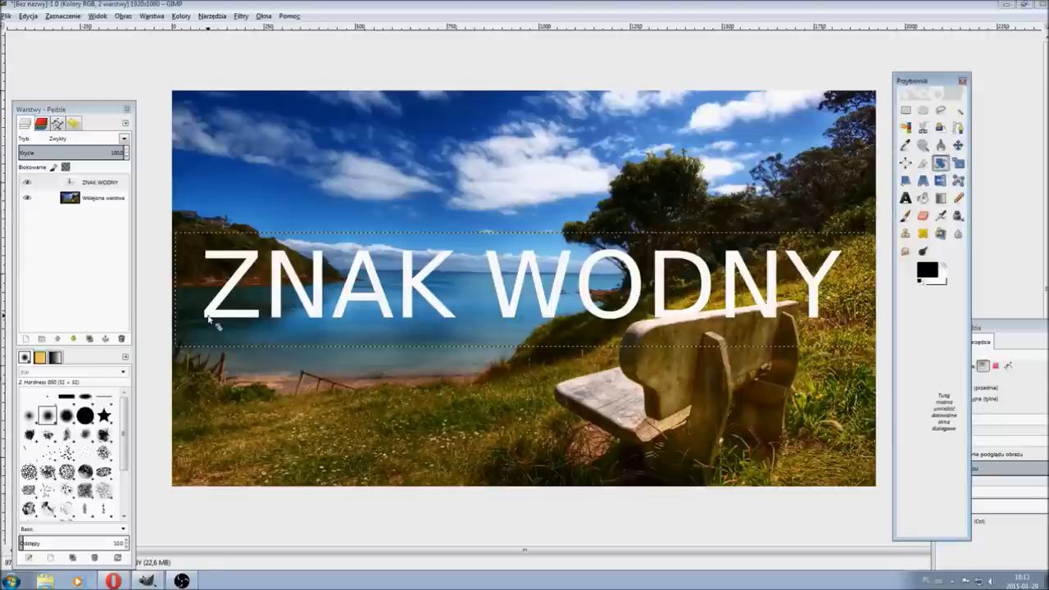
{"action": "left_click_drag", "start_coordinate": [208, 322], "coordinate": [209, 326]}
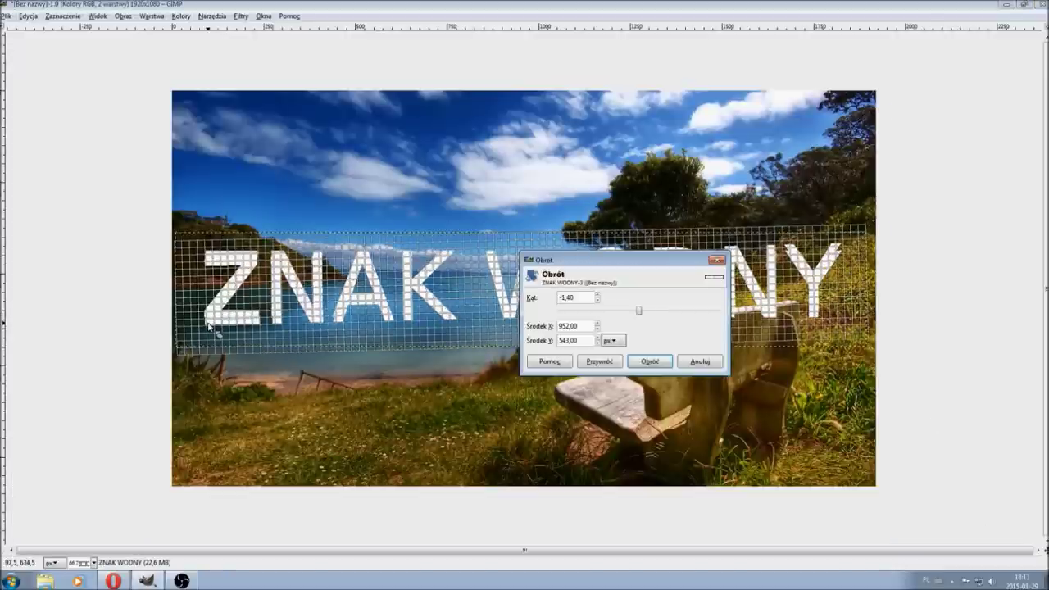
{"action": "left_click", "coordinate": [705, 362]}
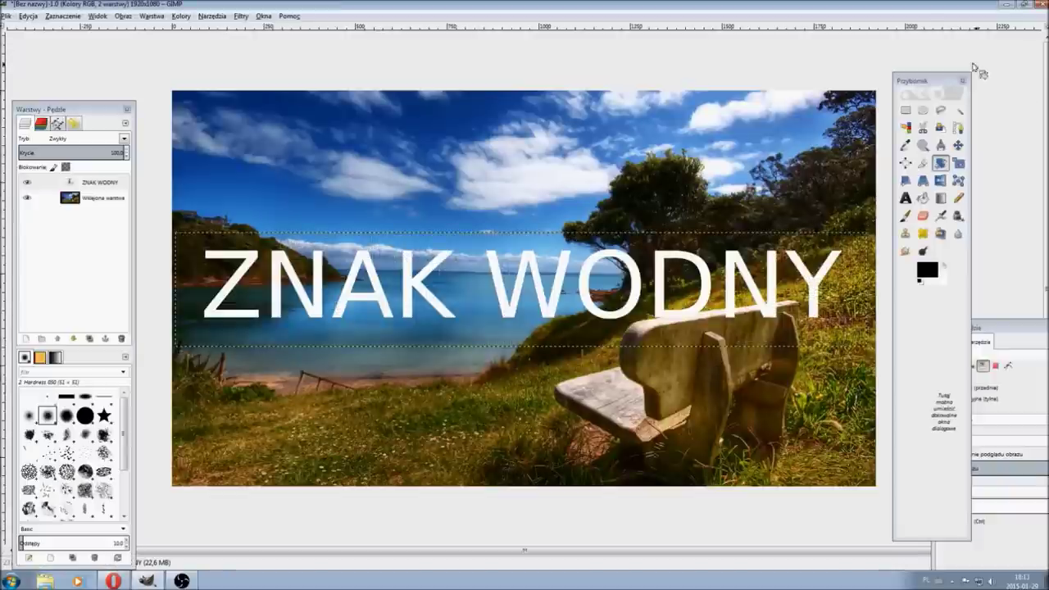
{"action": "left_click", "coordinate": [941, 165]}
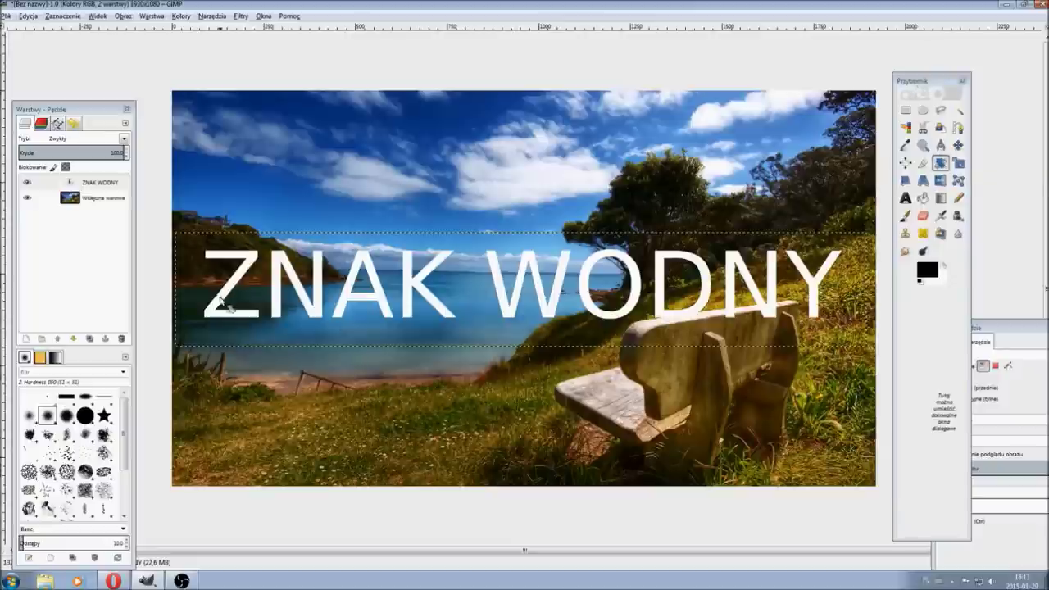
{"action": "left_click", "coordinate": [221, 301]}
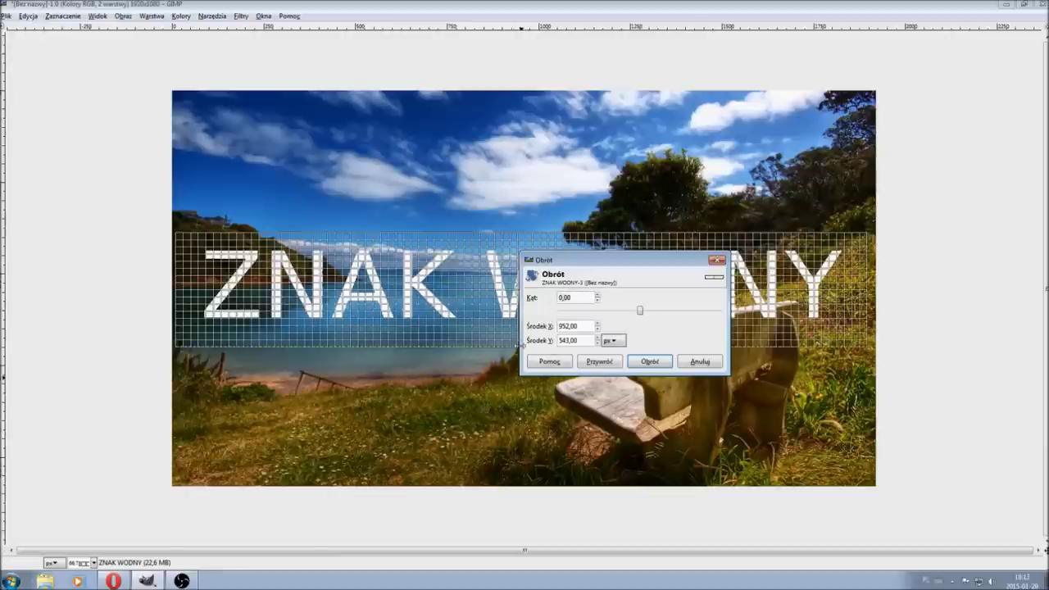
{"action": "left_click_drag", "start_coordinate": [640, 312], "coordinate": [641, 319]}
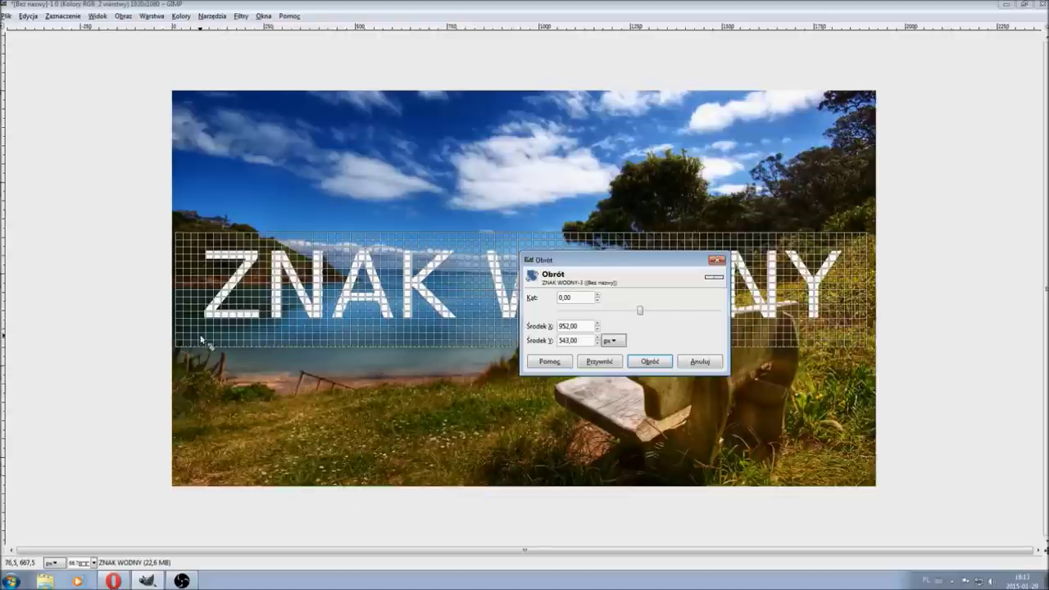
{"action": "key", "text": "Tab"}
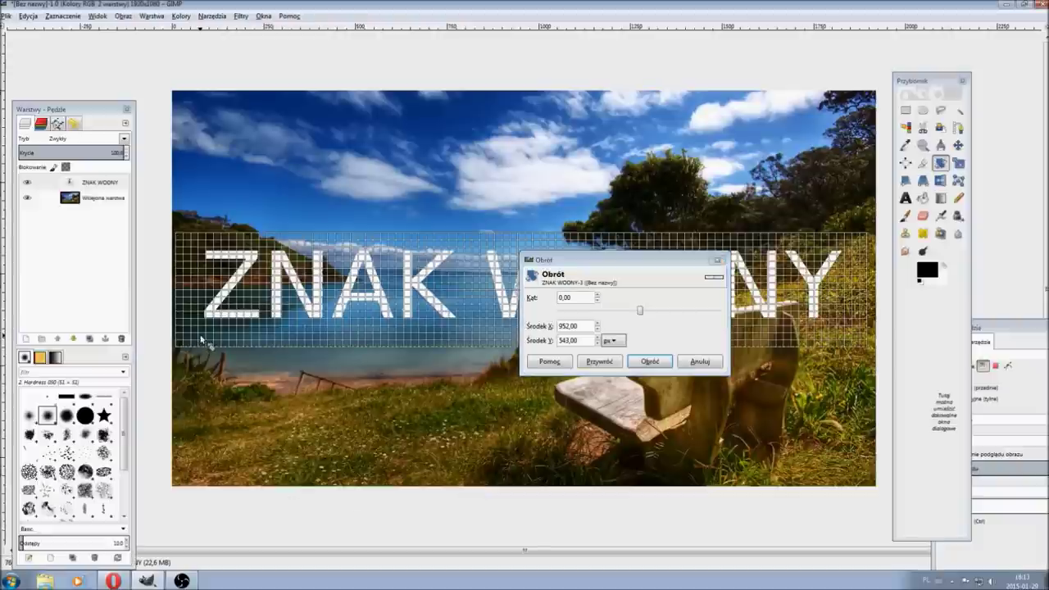
{"action": "left_click_drag", "start_coordinate": [201, 338], "coordinate": [227, 450]}
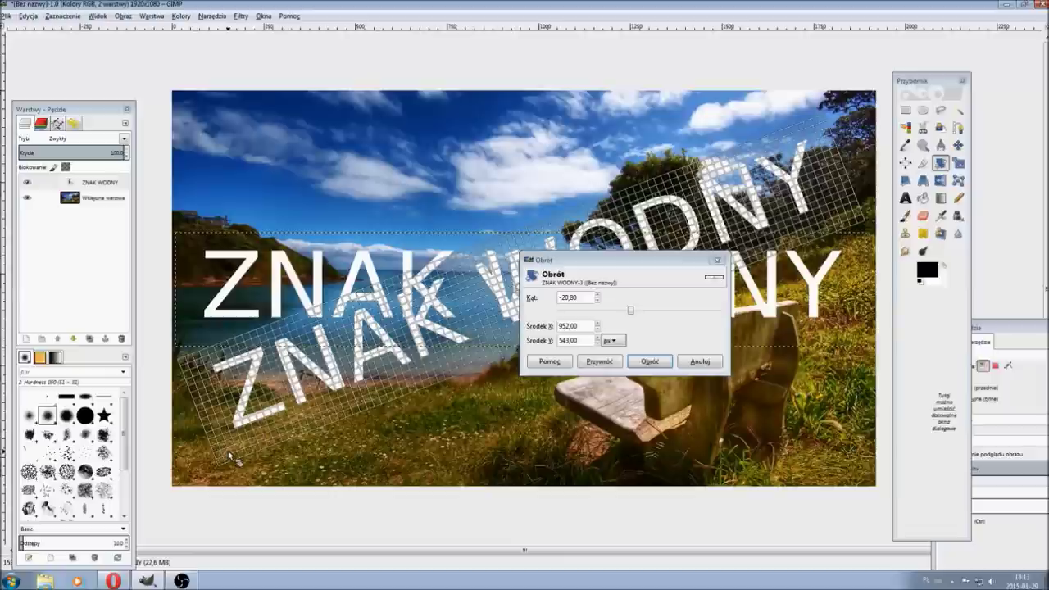
{"action": "left_click", "coordinate": [649, 361]}
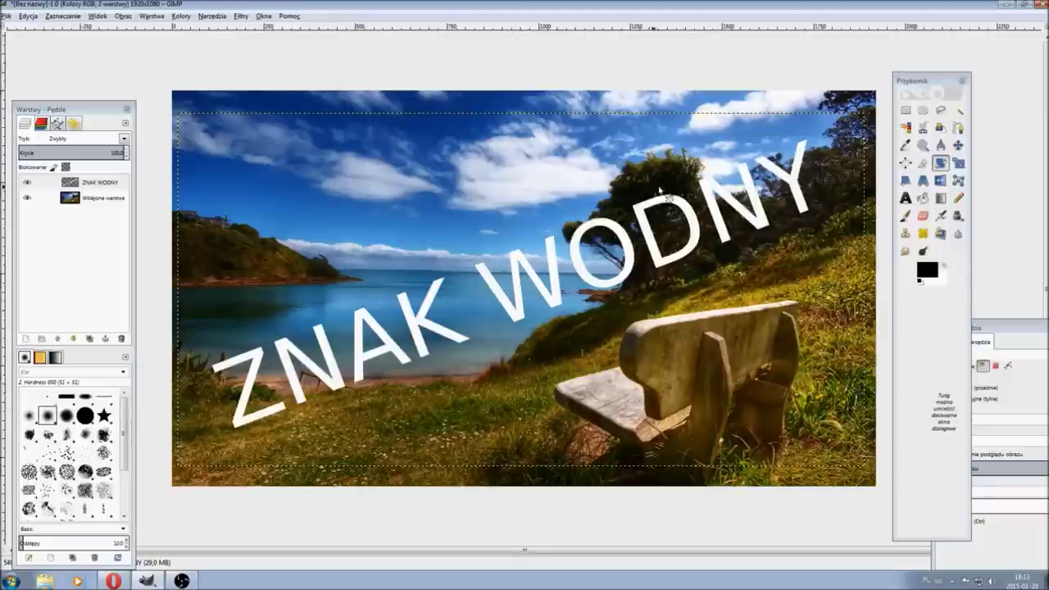
{"action": "left_click", "coordinate": [117, 199]}
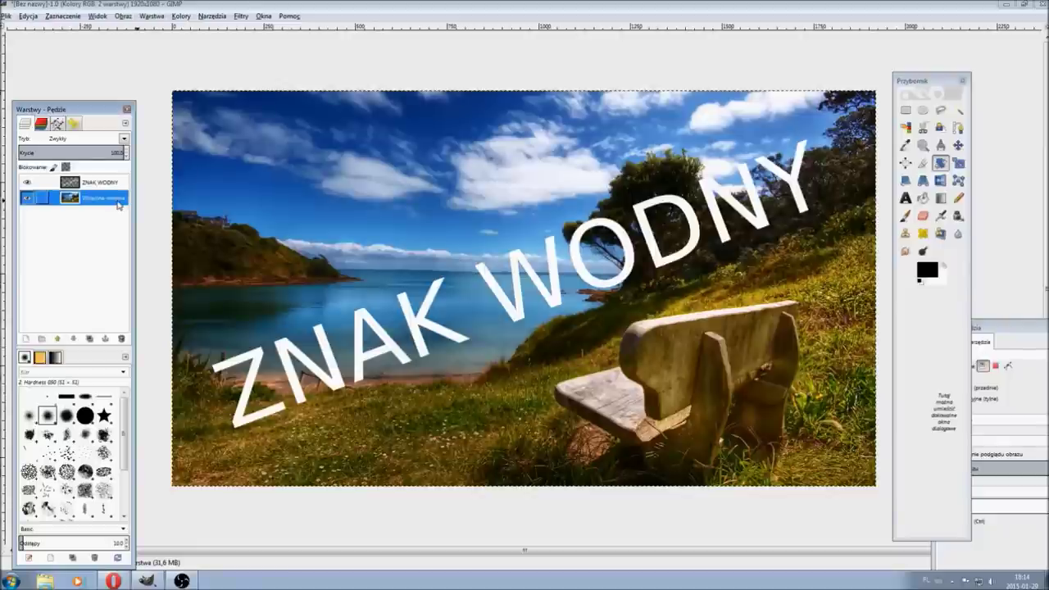
{"action": "left_click", "coordinate": [113, 183]}
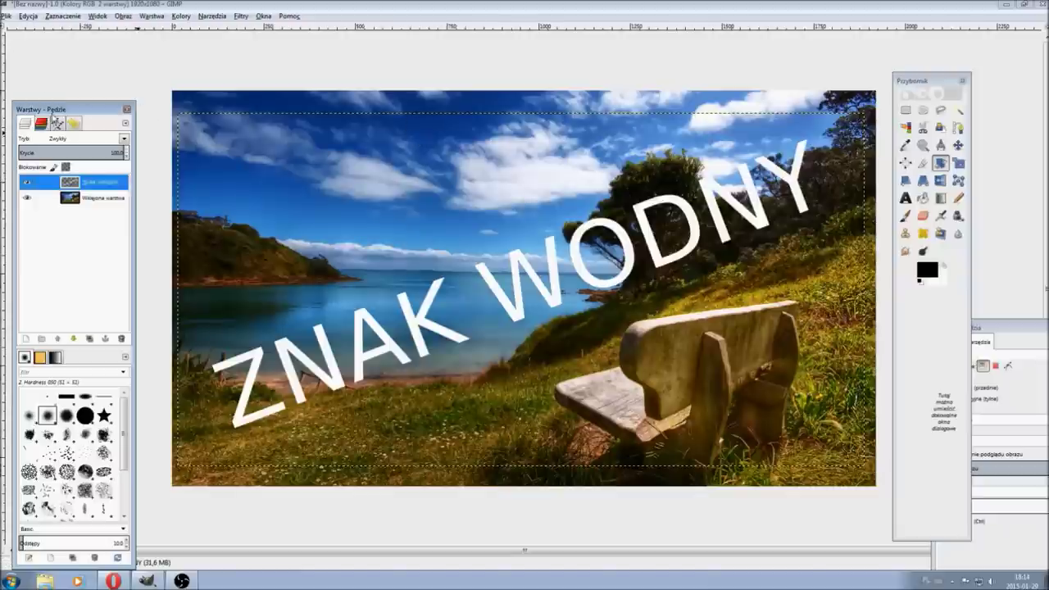
{"action": "left_click_drag", "start_coordinate": [57, 113], "coordinate": [70, 110]}
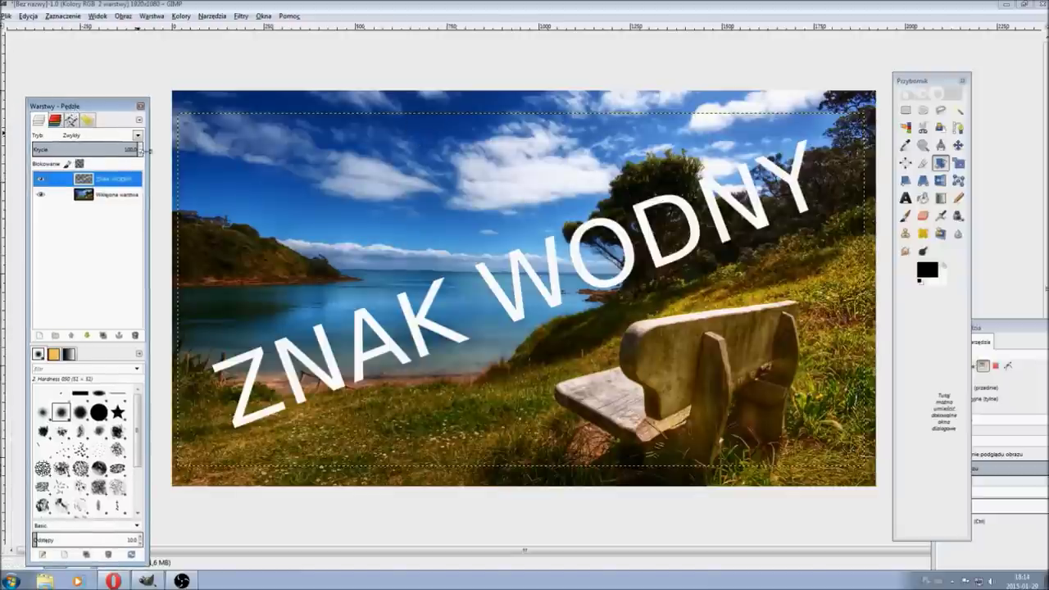
Lower the ZNAK WODNY layer's Krycie opacity to about 25.4 using the spin-box arrows
{"action": "left_click", "coordinate": [124, 149]}
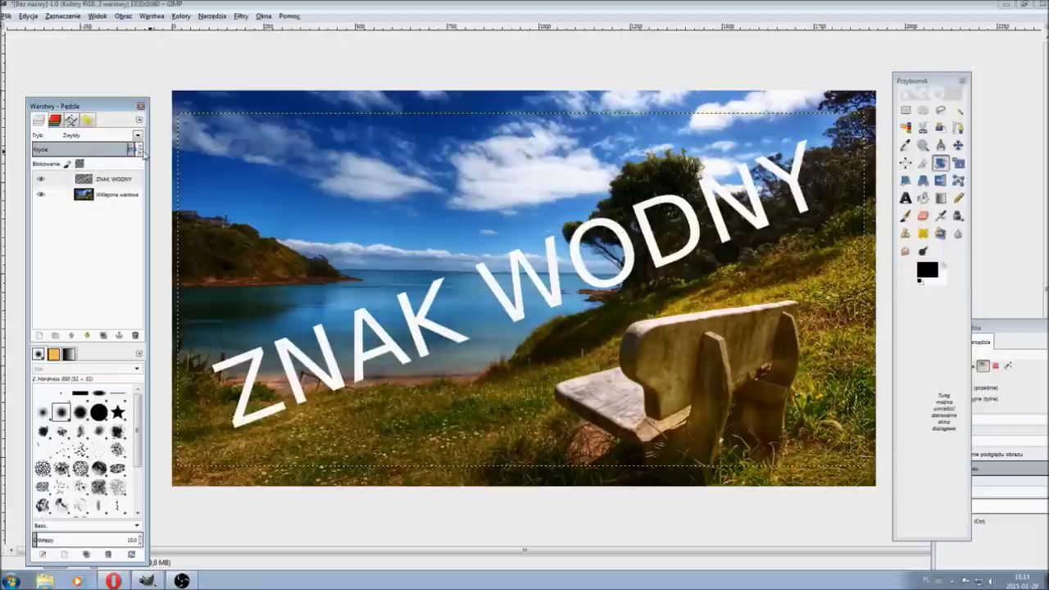
{"action": "left_click", "coordinate": [140, 155]}
{"action": "left_click", "coordinate": [140, 155]}
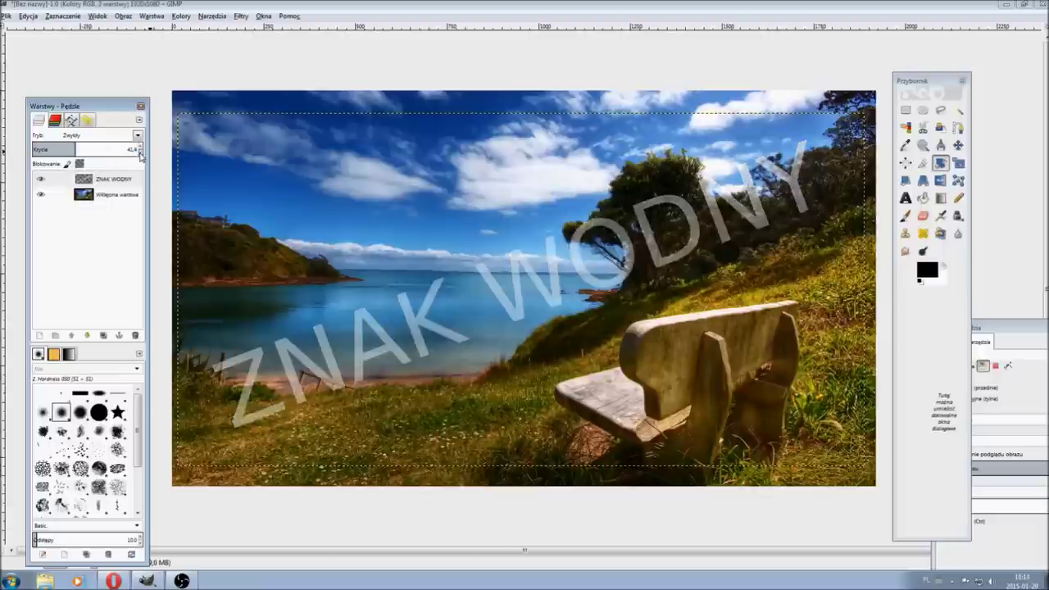
{"action": "left_click", "coordinate": [140, 155]}
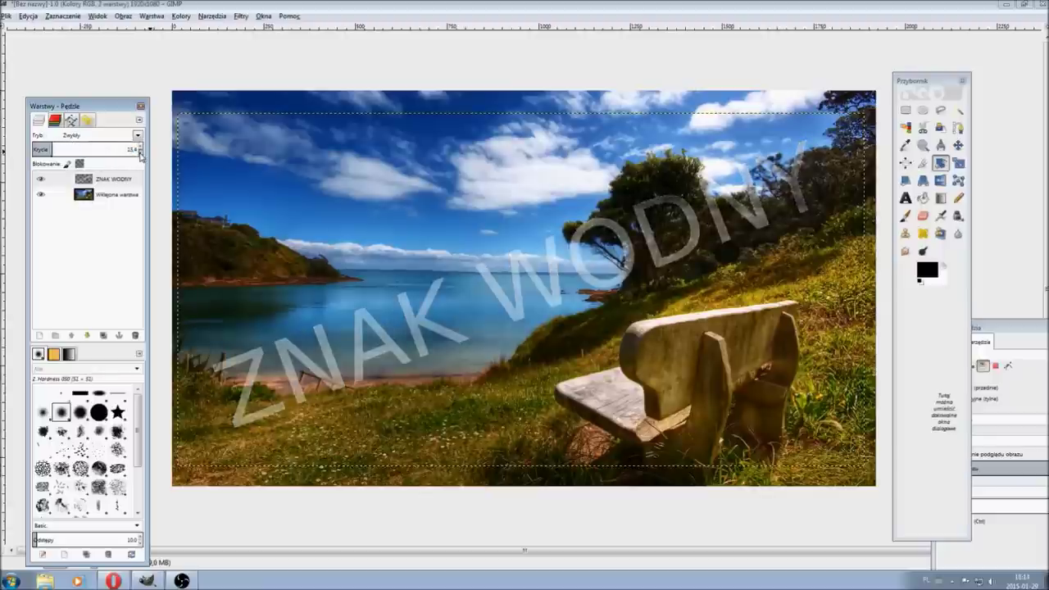
{"action": "left_click", "coordinate": [141, 149]}
{"action": "left_click", "coordinate": [141, 149]}
{"action": "left_click", "coordinate": [141, 147]}
{"action": "left_click", "coordinate": [141, 148]}
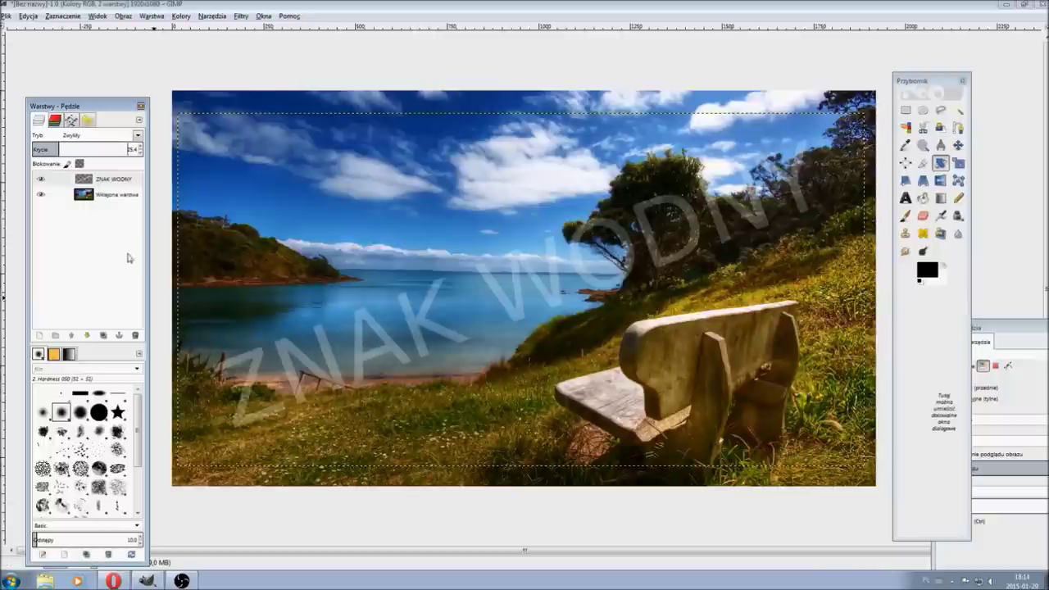
{"action": "left_click", "coordinate": [131, 196]}
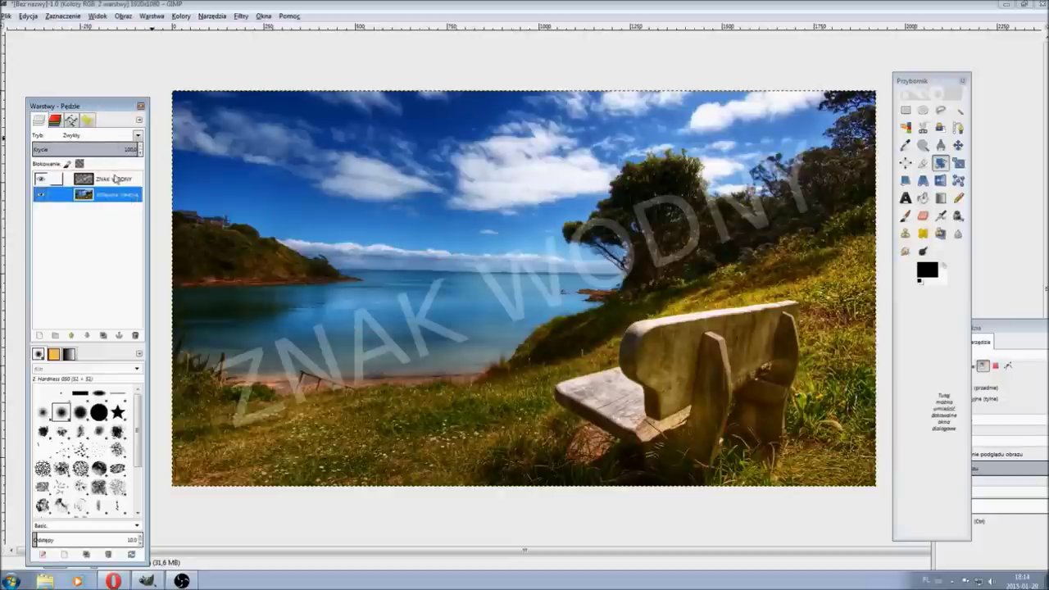
Try watermark opacity levels from 45.4 down to 3.4 on the ZNAK WODNY layer
{"action": "left_click", "coordinate": [114, 178]}
{"action": "left_click", "coordinate": [141, 146]}
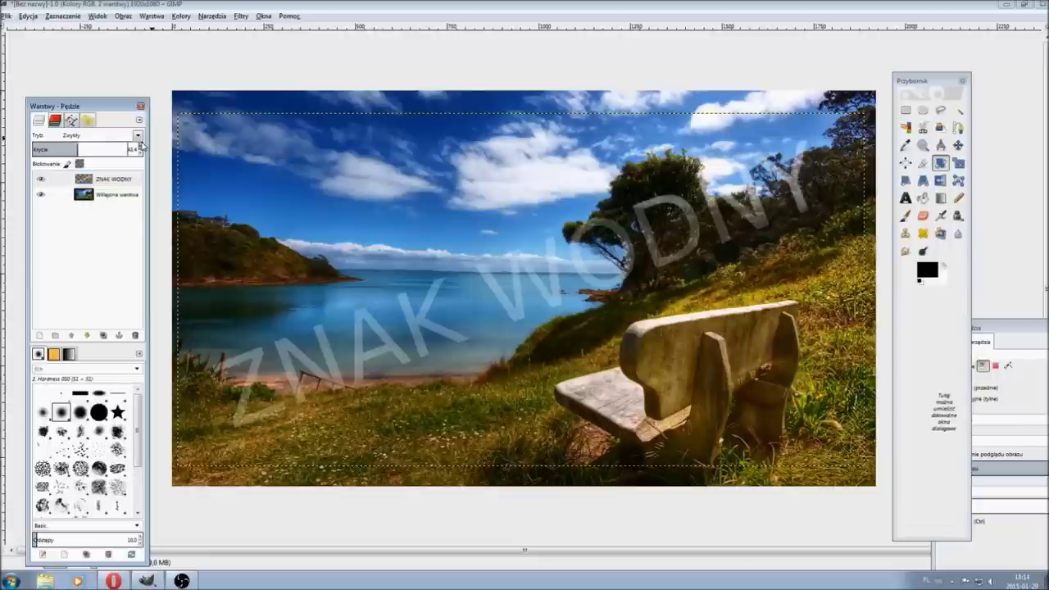
{"action": "left_click", "coordinate": [142, 156]}
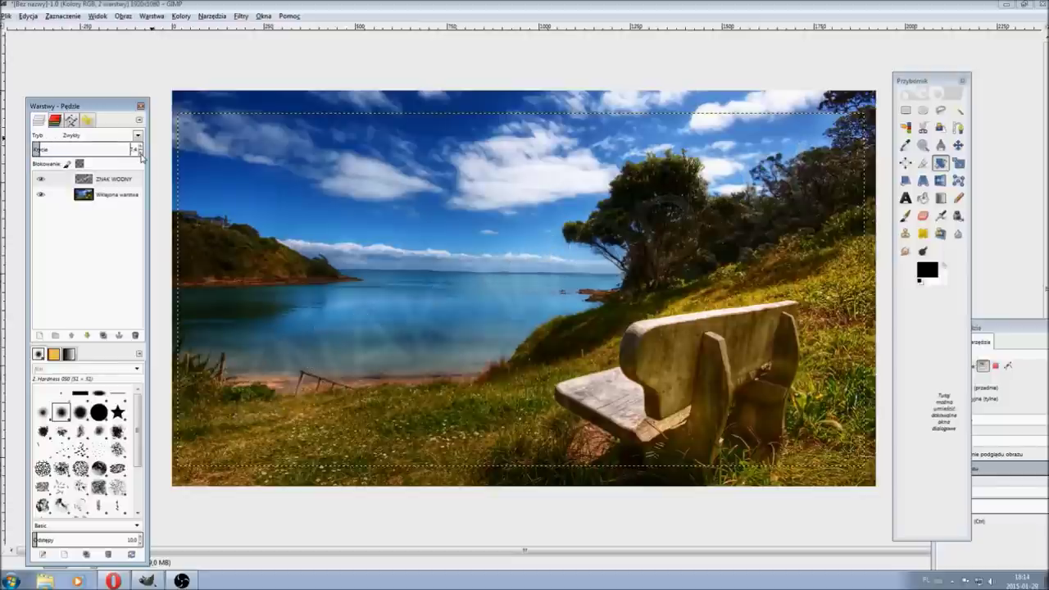
{"action": "left_click", "coordinate": [141, 155]}
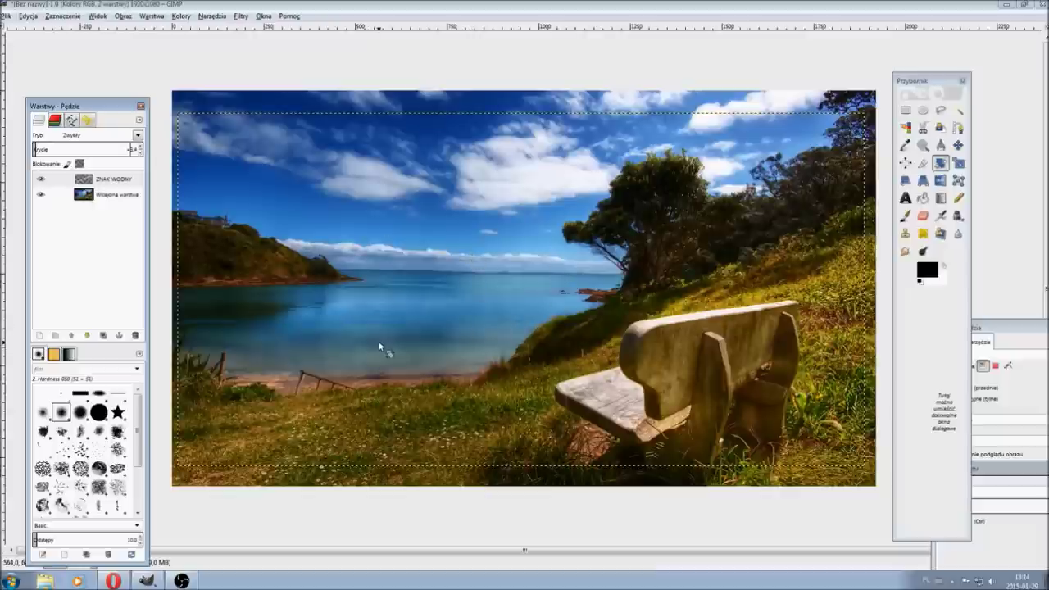
{"action": "left_click", "coordinate": [117, 195]}
Zoom in on the shore and raise the watermark opacity until it is clearly visible, then fit the image
{"action": "key", "text": "plus"}
{"action": "key", "text": "plus"}
{"action": "key", "text": "plus"}
{"action": "key", "text": "plus"}
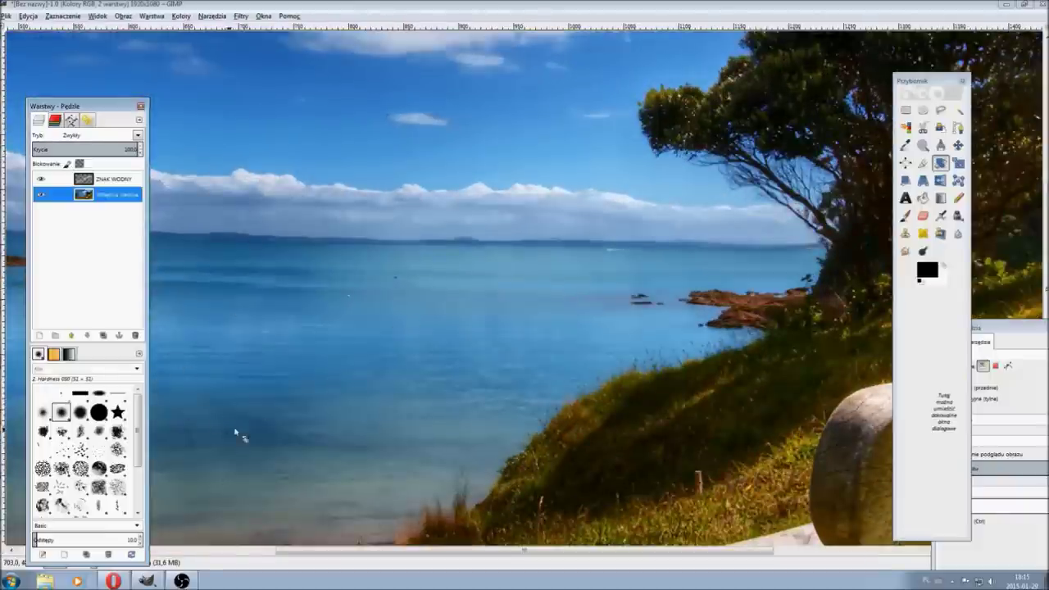
{"action": "left_click", "coordinate": [56, 179]}
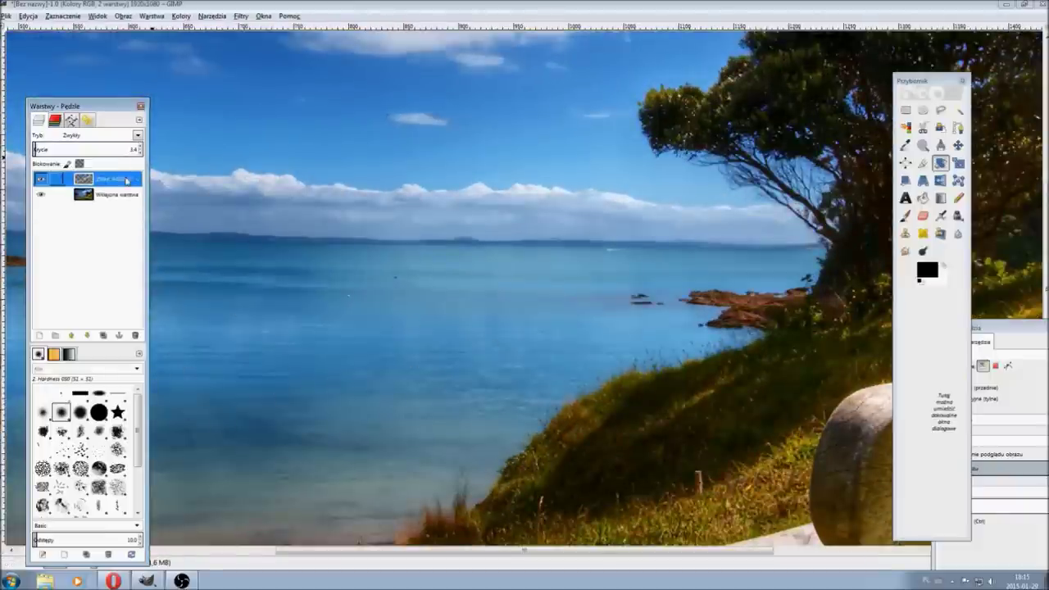
{"action": "left_click", "coordinate": [140, 148]}
{"action": "left_click", "coordinate": [141, 147]}
{"action": "left_click", "coordinate": [141, 148]}
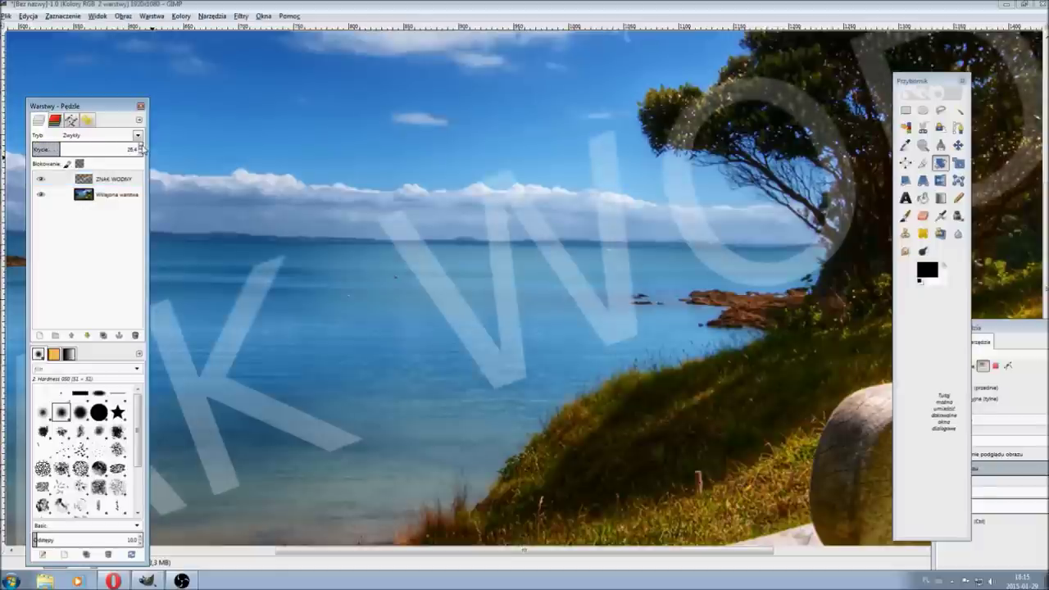
{"action": "left_click", "coordinate": [133, 199]}
{"action": "key", "text": "ctrl+shift+j"}
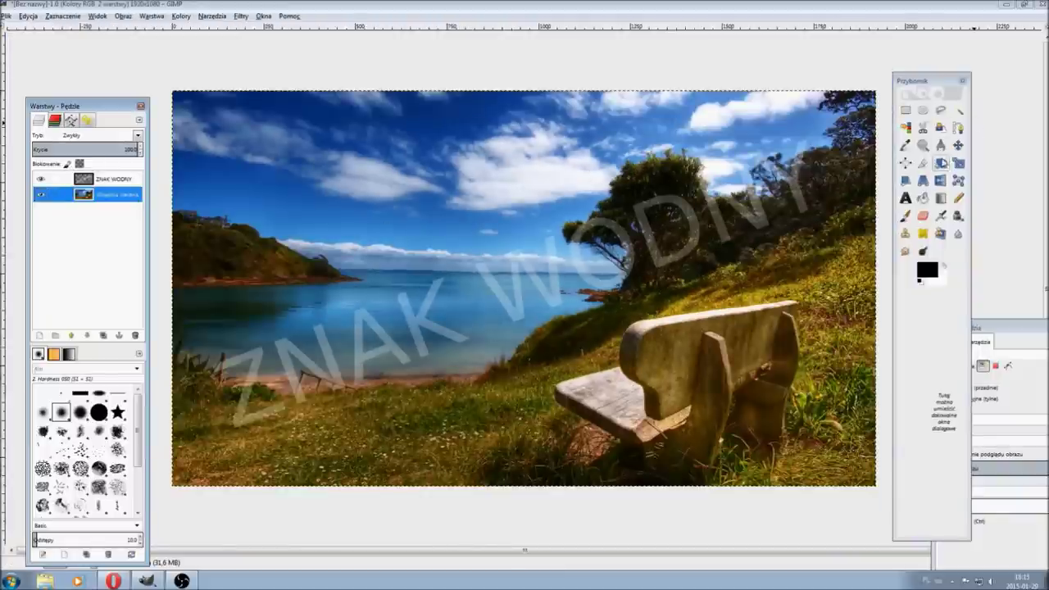
{"action": "left_click", "coordinate": [939, 162]}
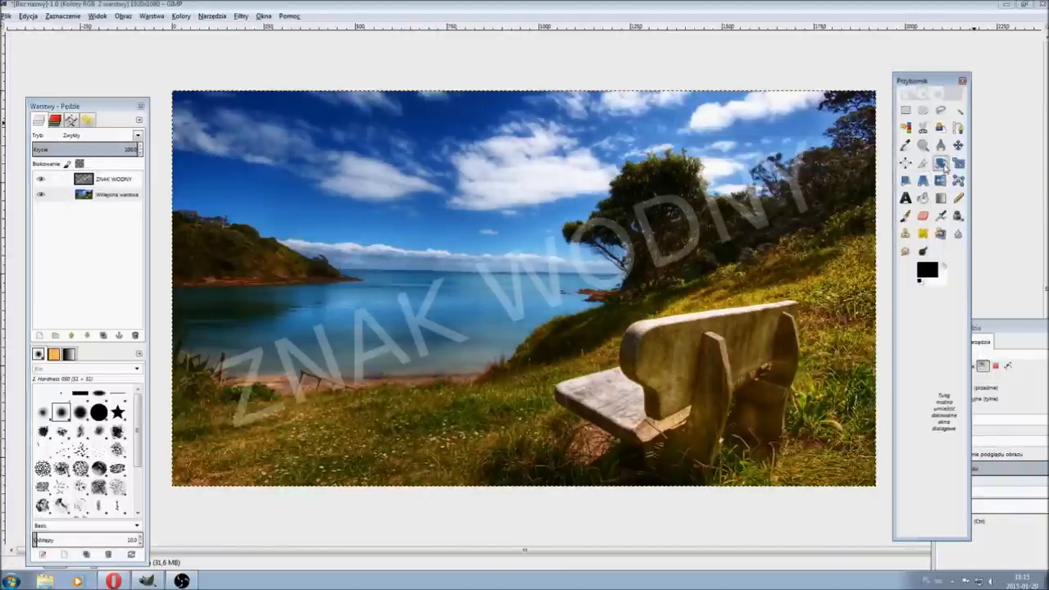
Rotate the ZNAK WODNY layer by 30.19 degrees to slant down toward the bench
{"action": "left_click", "coordinate": [416, 315]}
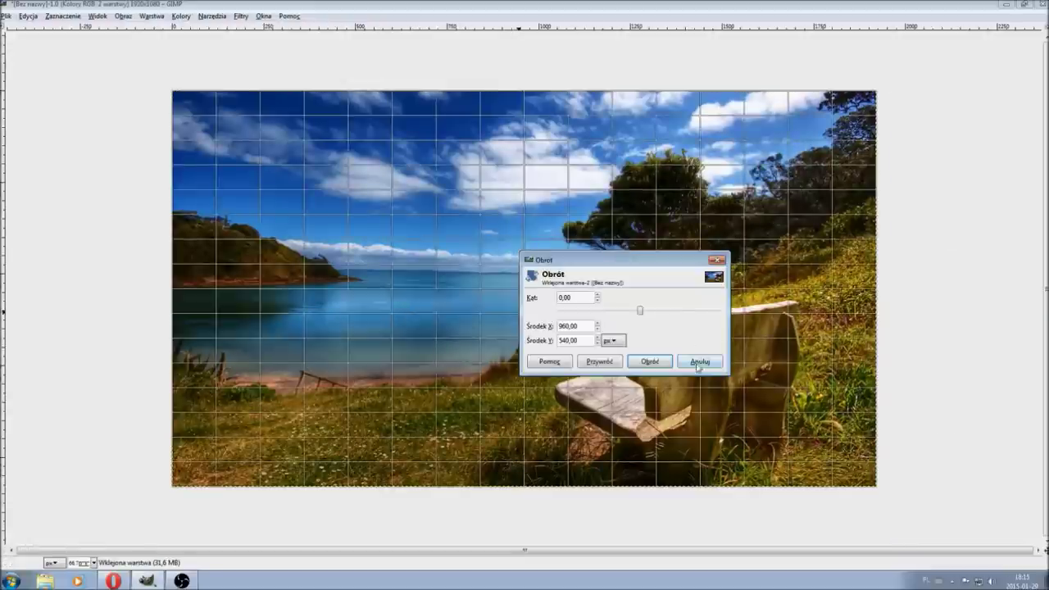
{"action": "left_click", "coordinate": [697, 362]}
{"action": "left_click", "coordinate": [115, 179]}
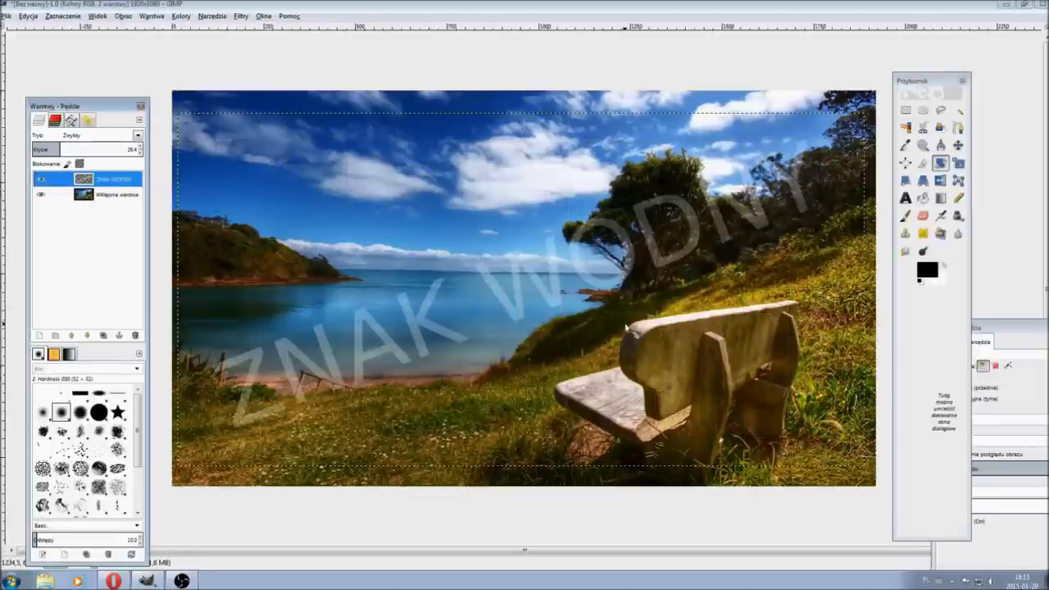
{"action": "left_click", "coordinate": [629, 281]}
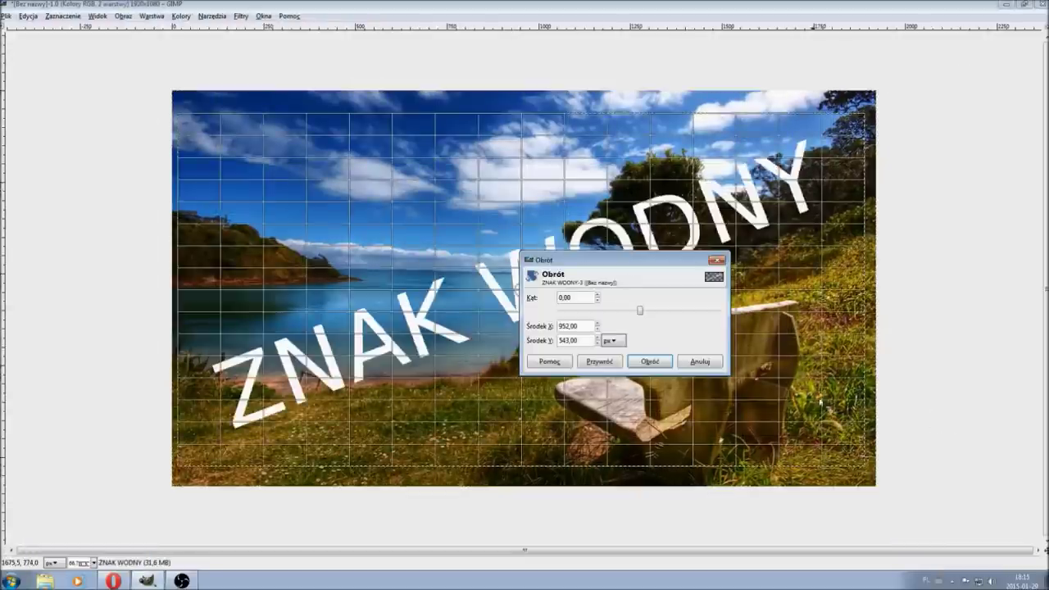
{"action": "left_click_drag", "start_coordinate": [831, 258], "coordinate": [811, 490]}
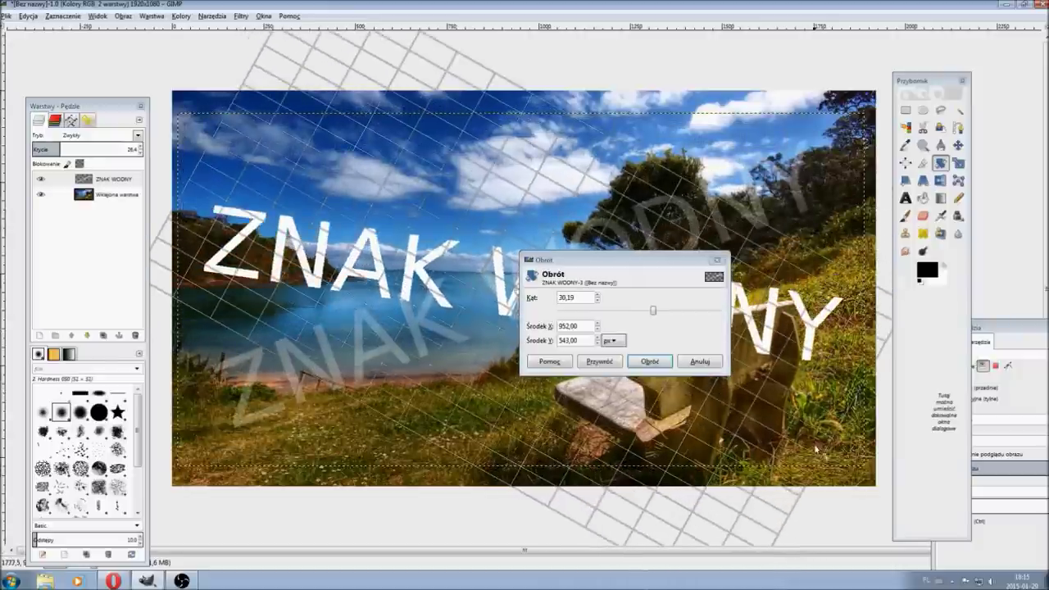
{"action": "left_click", "coordinate": [649, 361]}
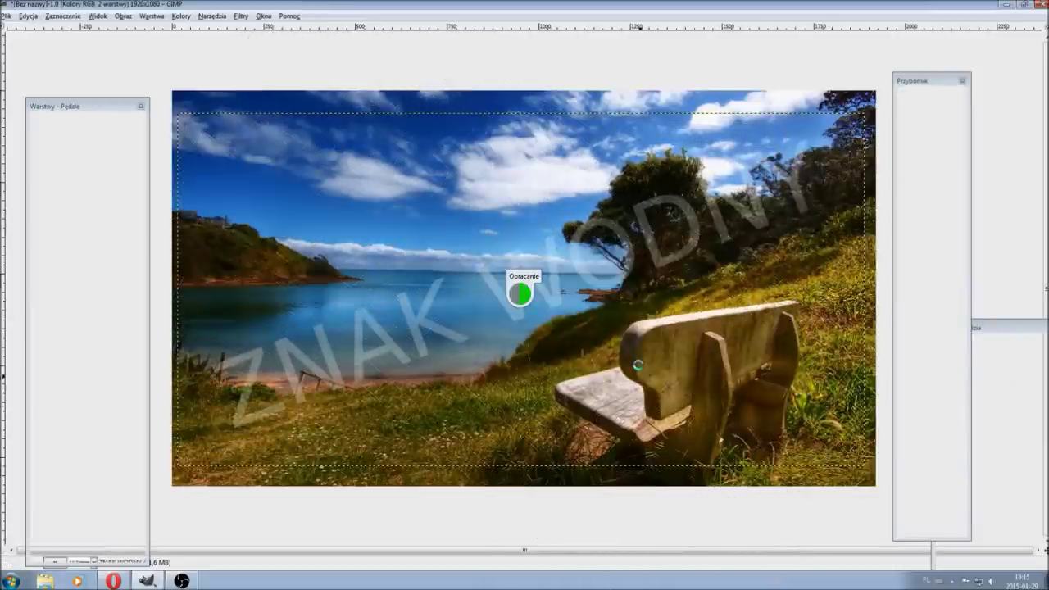